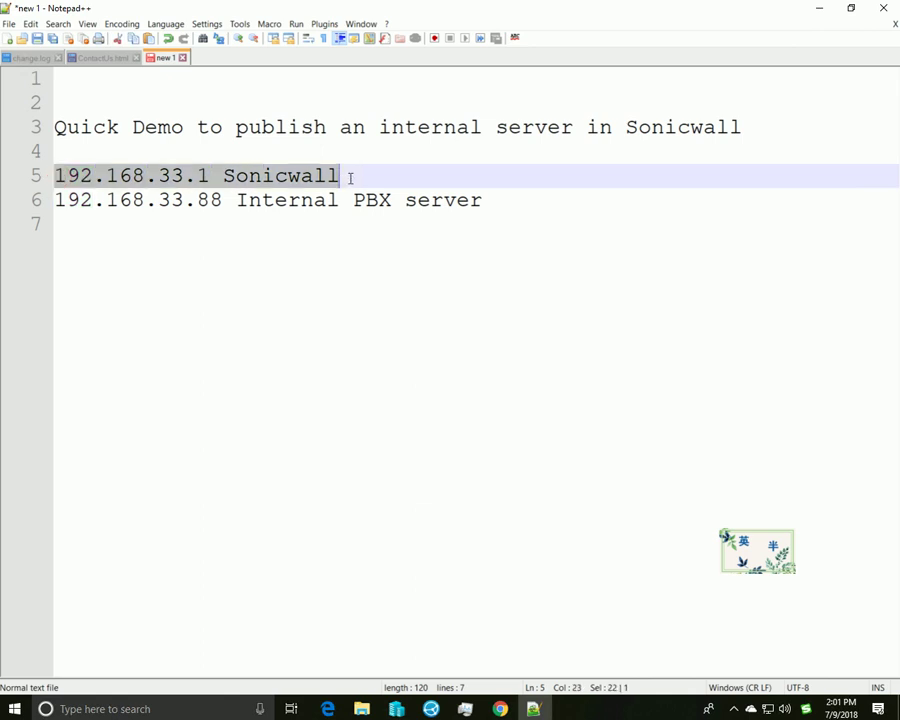
left_click(364, 174)
left_click_drag(490, 199, 54, 201)
left_click(500, 201)
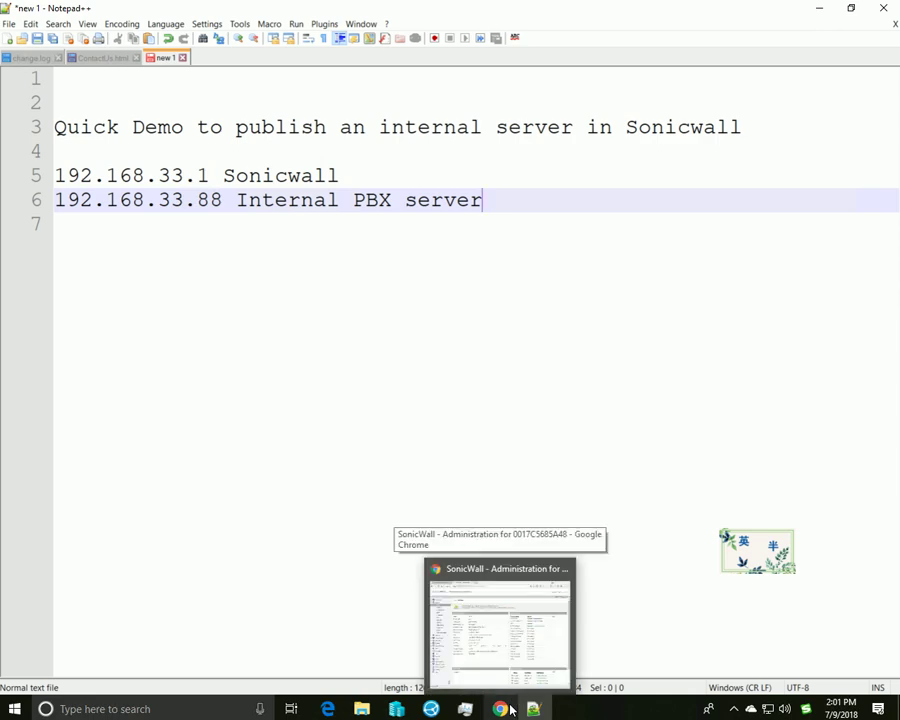
- Switch to the SonicWall administration page in Chrome and start the Public Server Wizard with server type Other
left_click(492, 650)
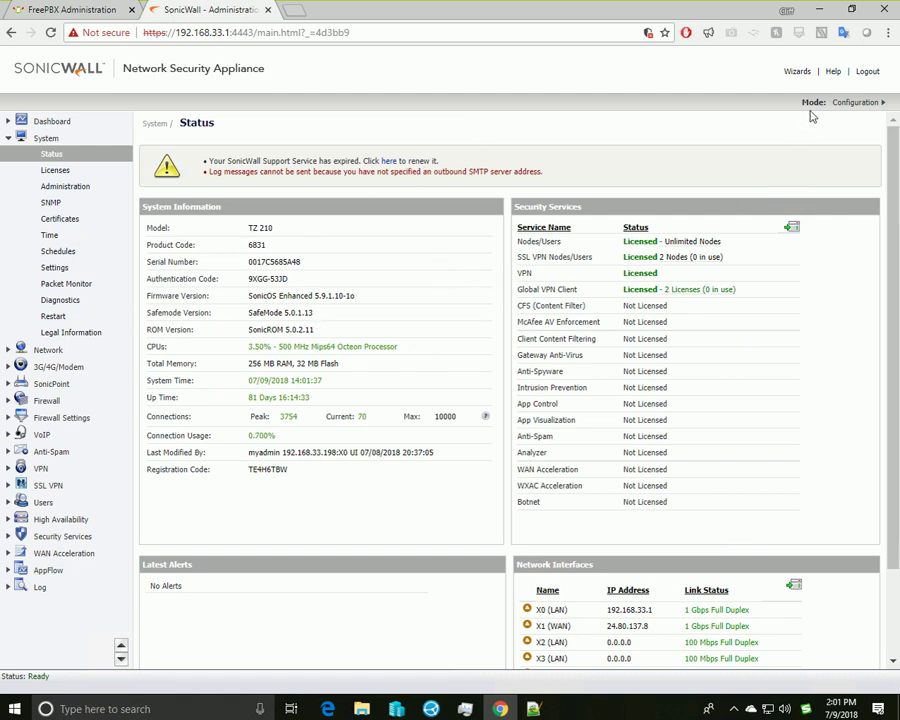
left_click(797, 73)
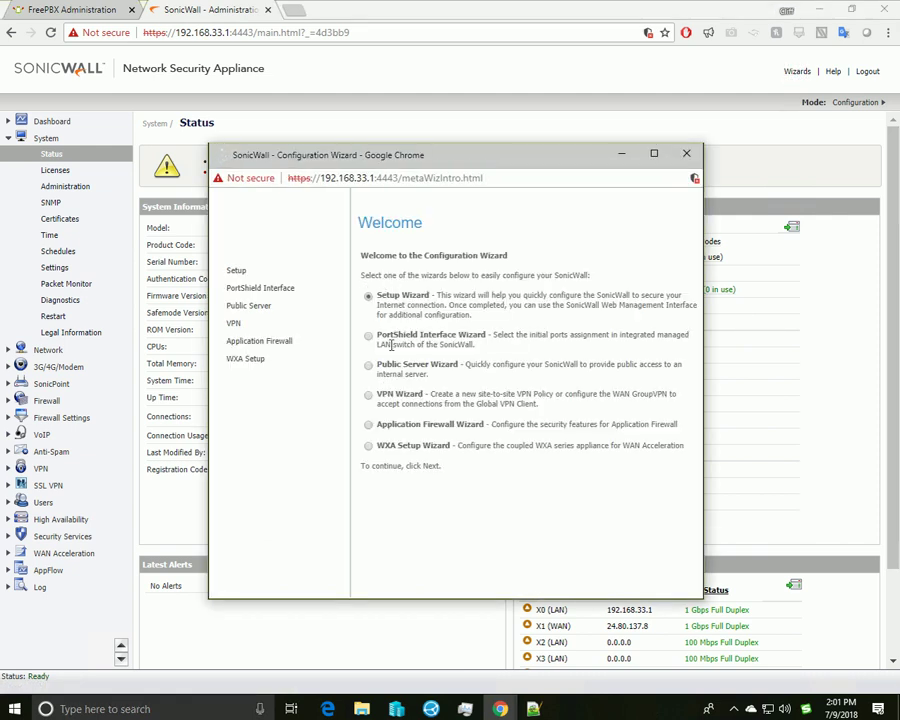
left_click(368, 365)
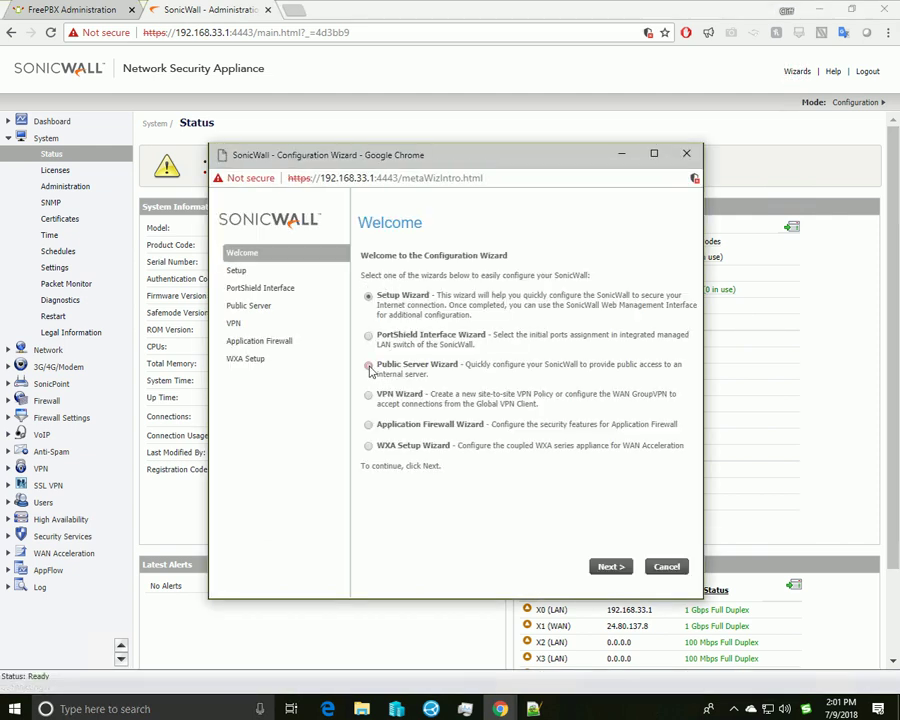
left_click(610, 566)
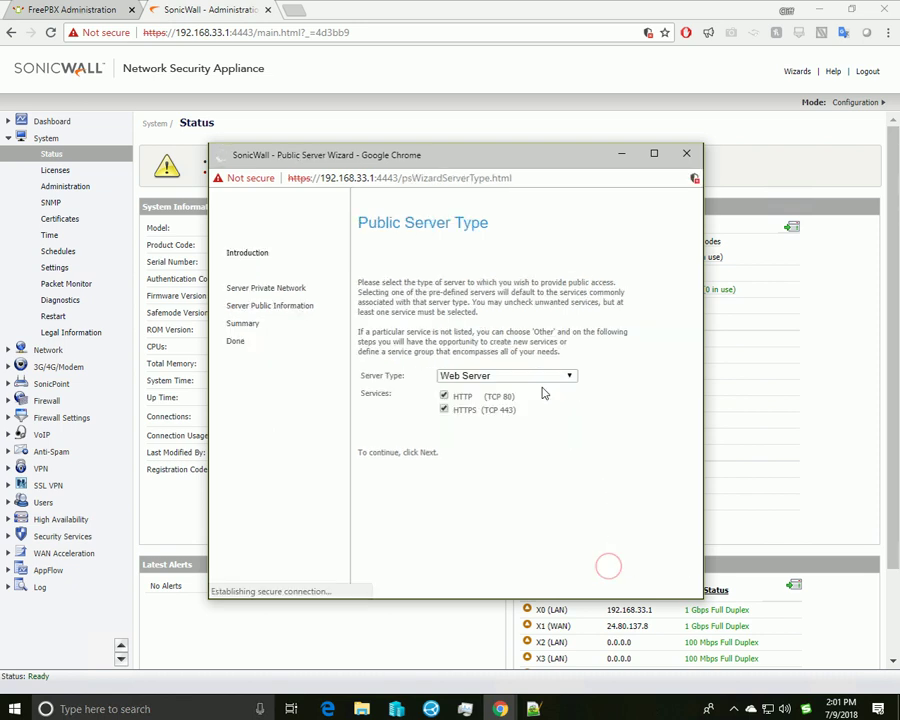
left_click(526, 377)
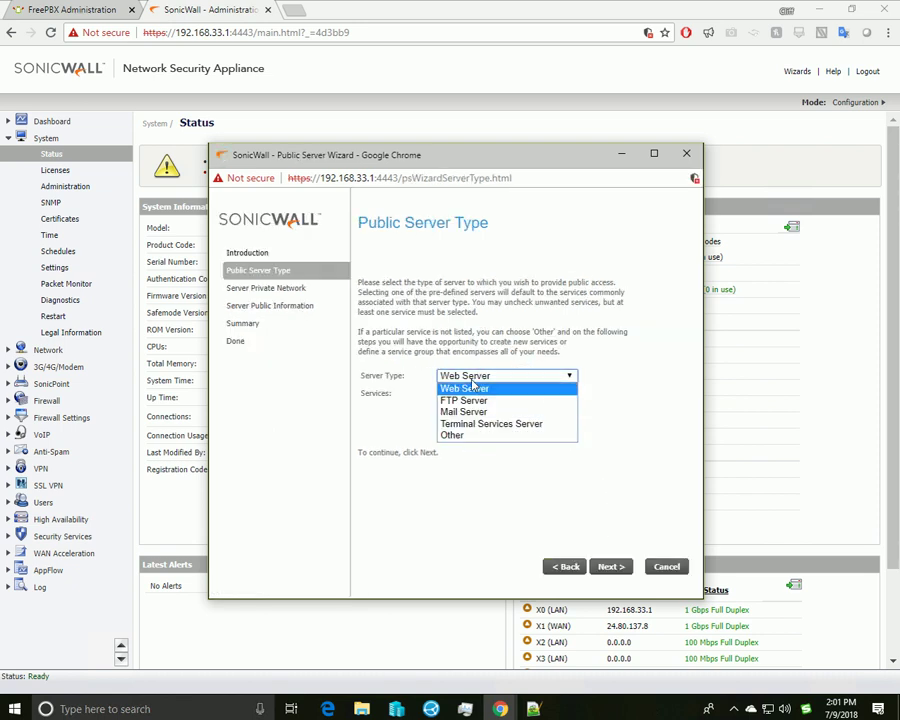
left_click(455, 436)
- Look through the wizard's list of predefined services for entries that suit a PBX server
left_click(554, 398)
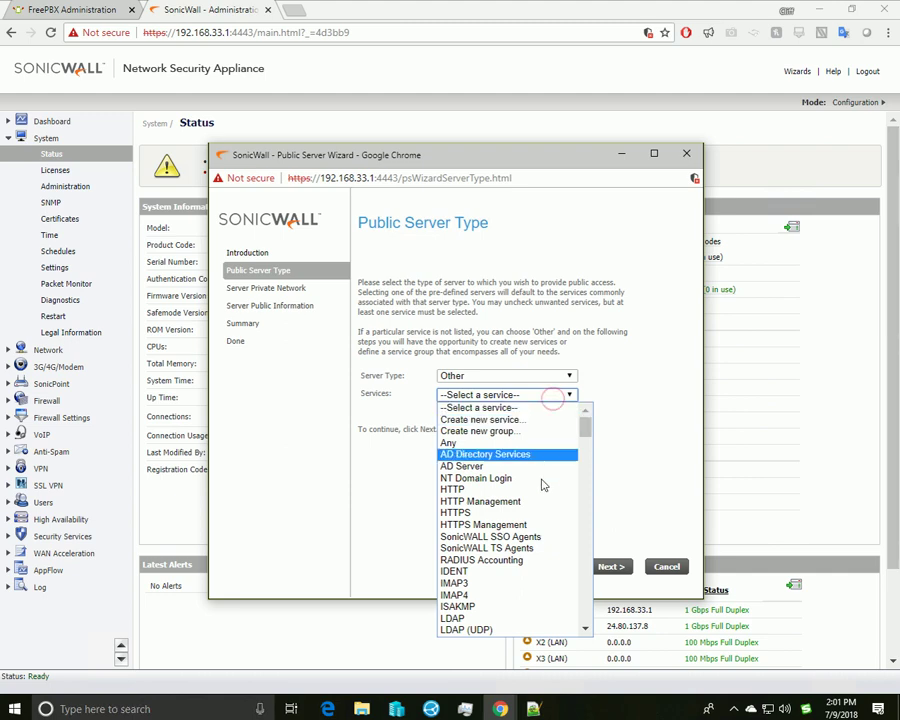
scroll(542, 482, "down", 10)
scroll(541, 482, "down", 10)
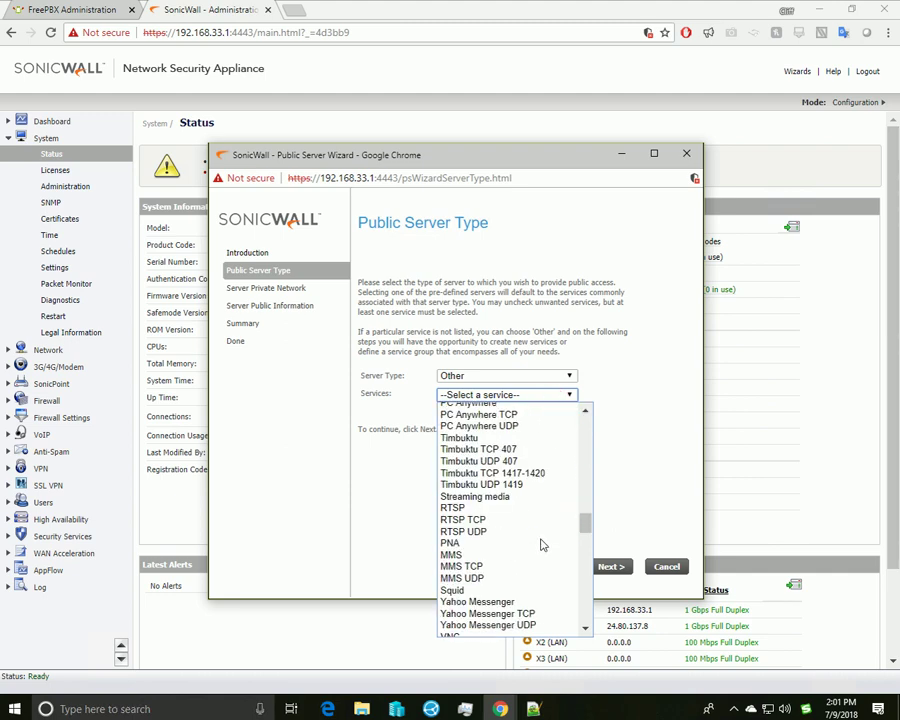
scroll(541, 545, "down", 5)
scroll(541, 545, "down", 10)
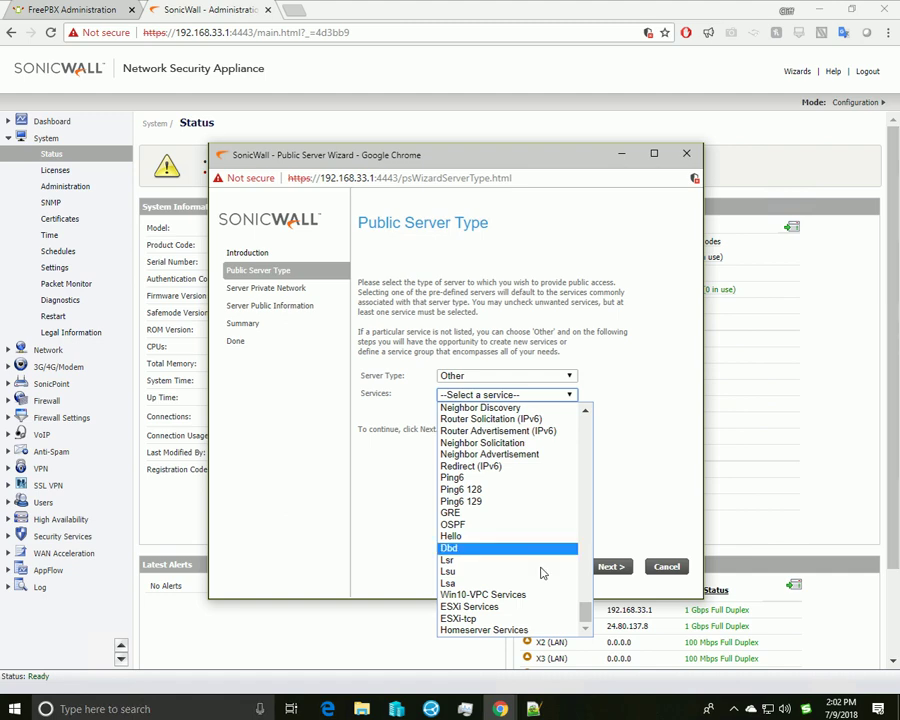
left_click_drag(584, 608, 577, 527)
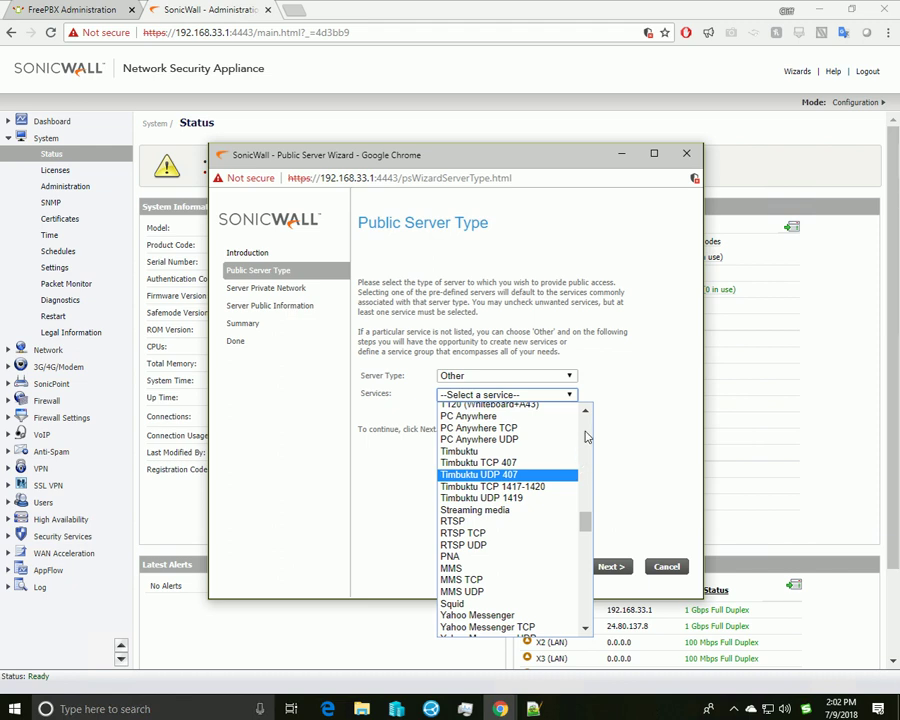
left_click(585, 410)
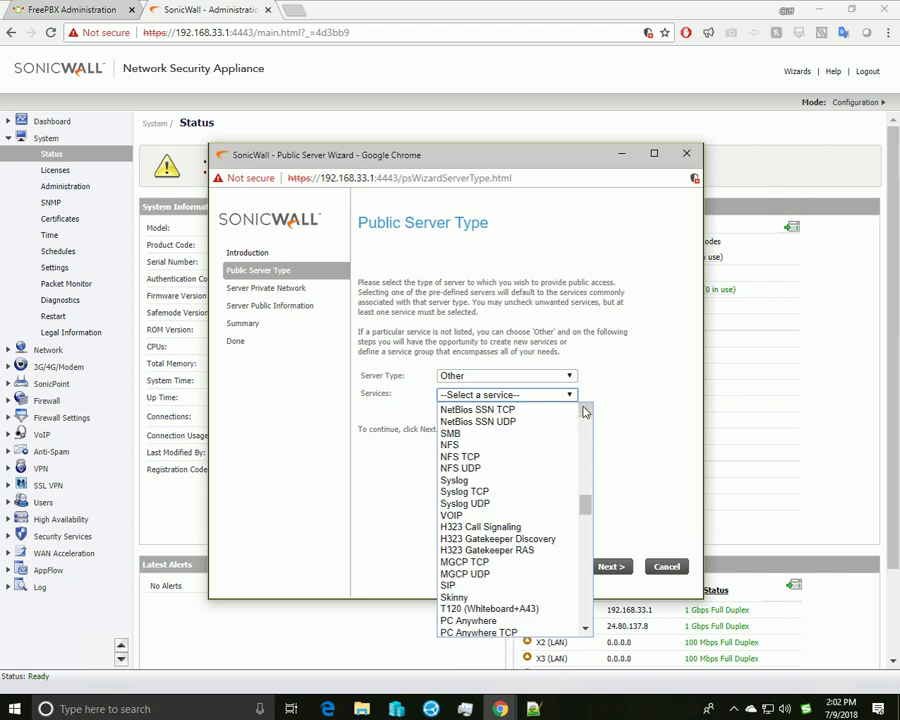
left_click(585, 410)
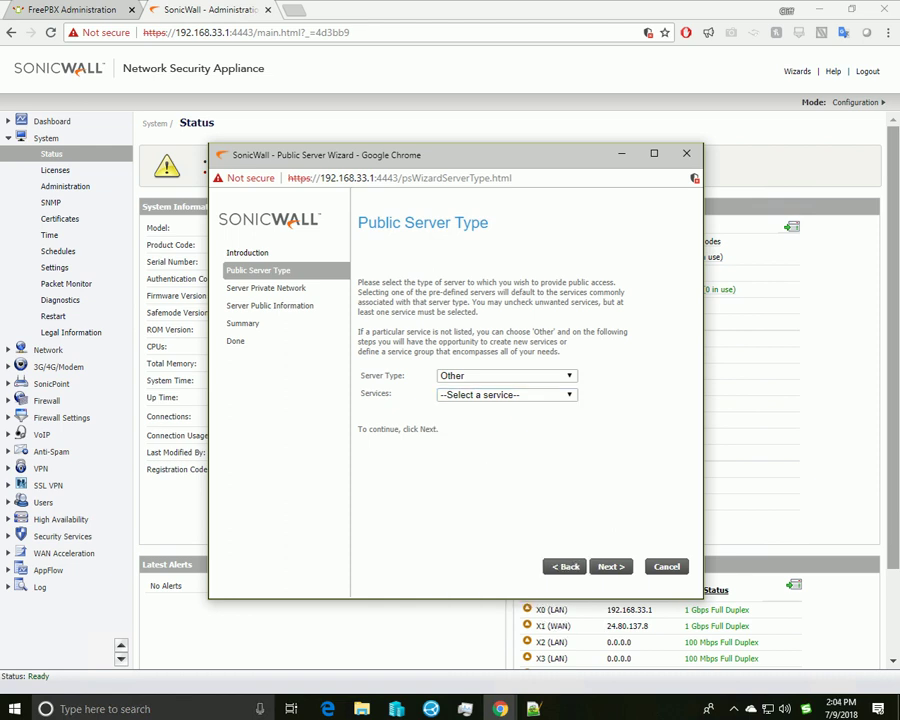
- Start a new service for the public server, named PBX-SIP, with protocol UDP(17)
left_click(566, 398)
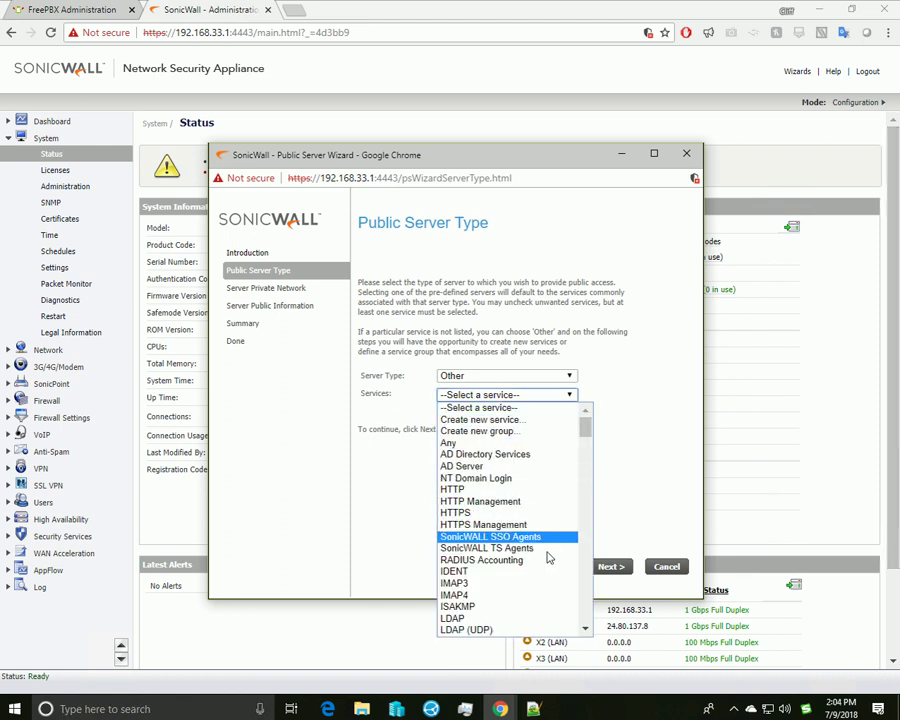
left_click(494, 423)
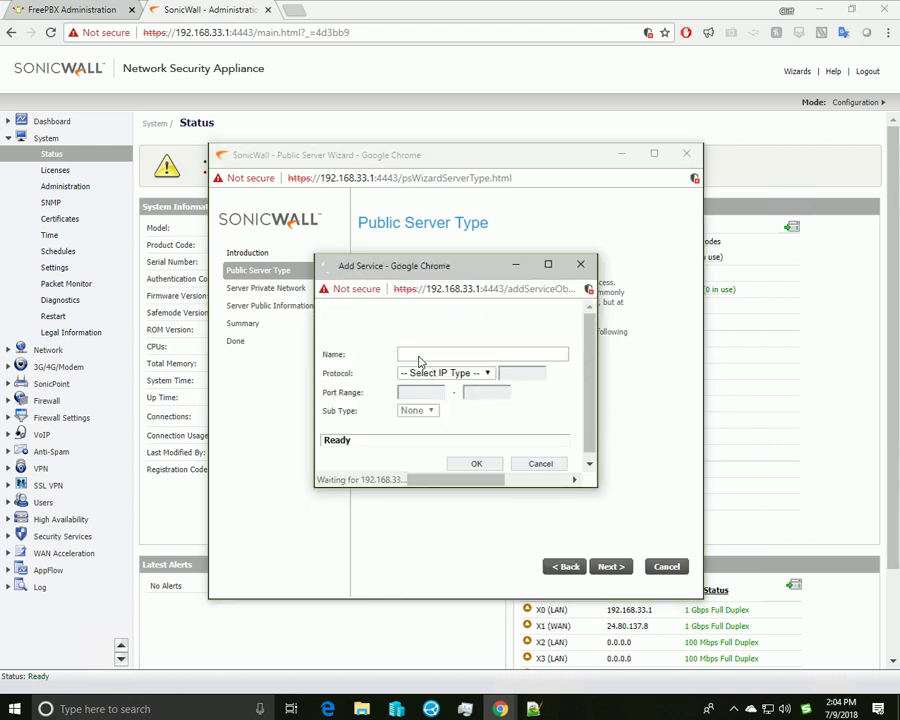
left_click(419, 355)
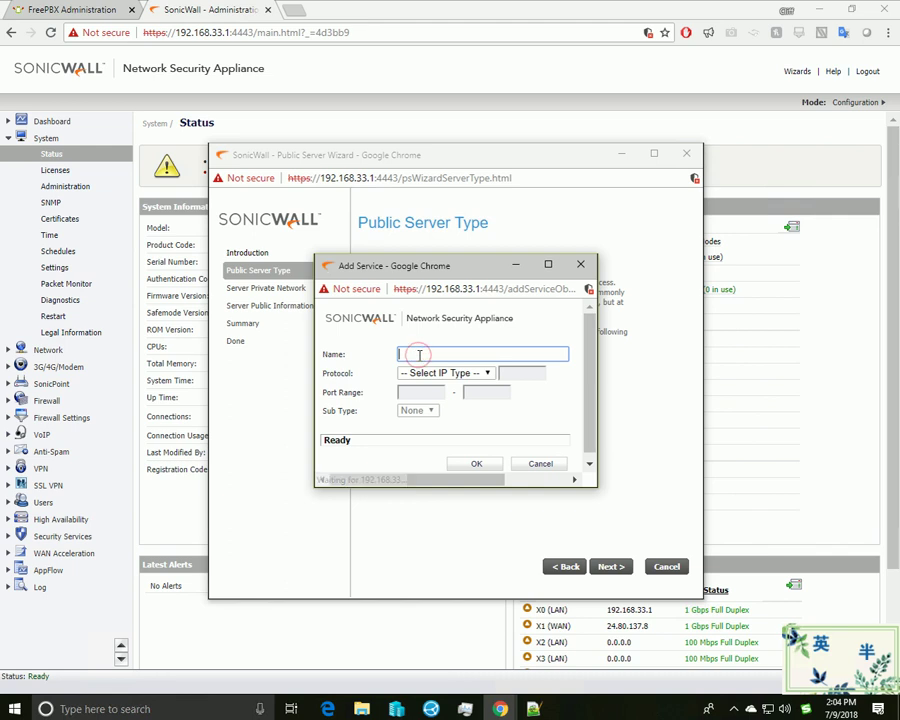
type("PBX")
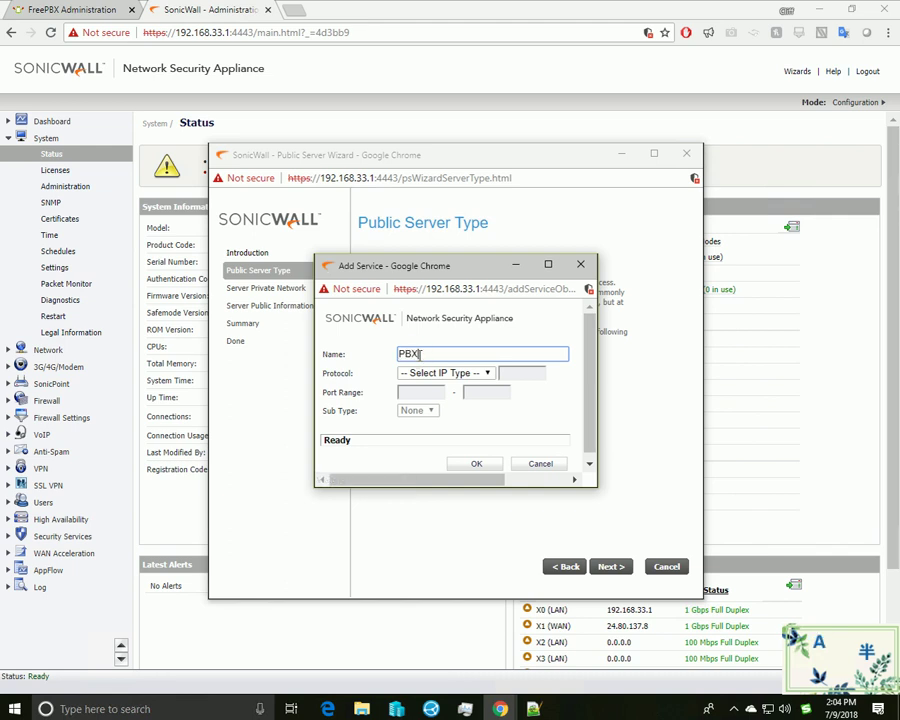
type("SIP")
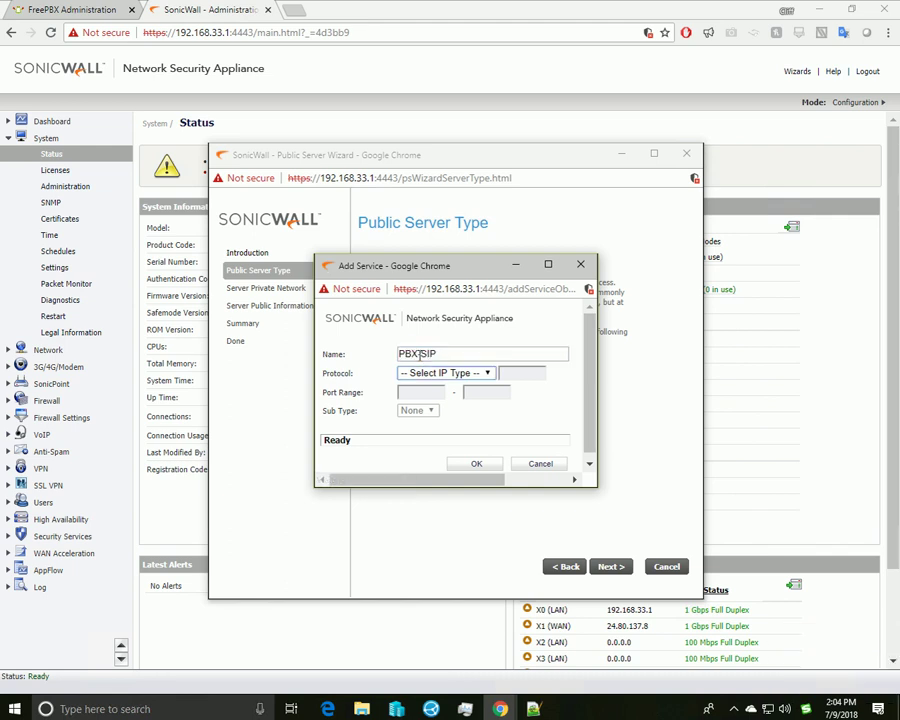
left_click(452, 372)
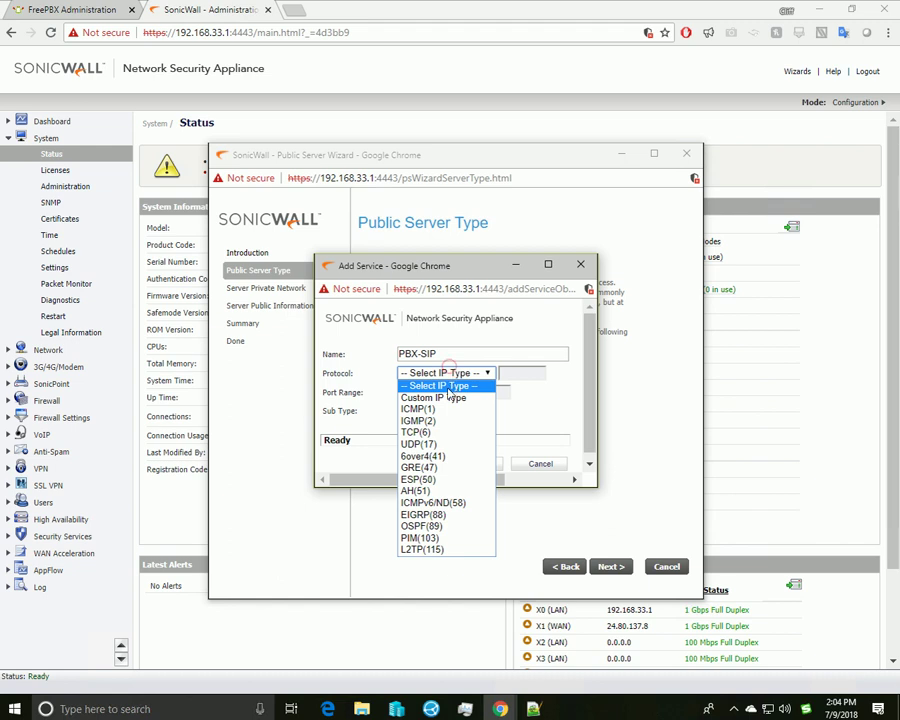
left_click(425, 443)
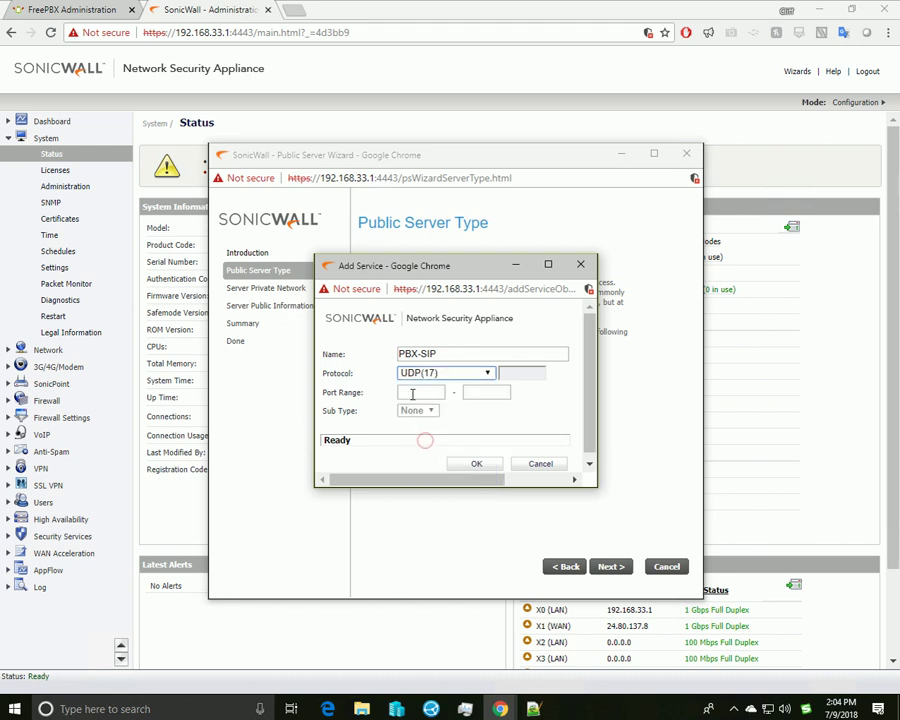
- Set the PBX-SIP service's port range to 5060–5060 and save the service
left_click(421, 392)
type("506")
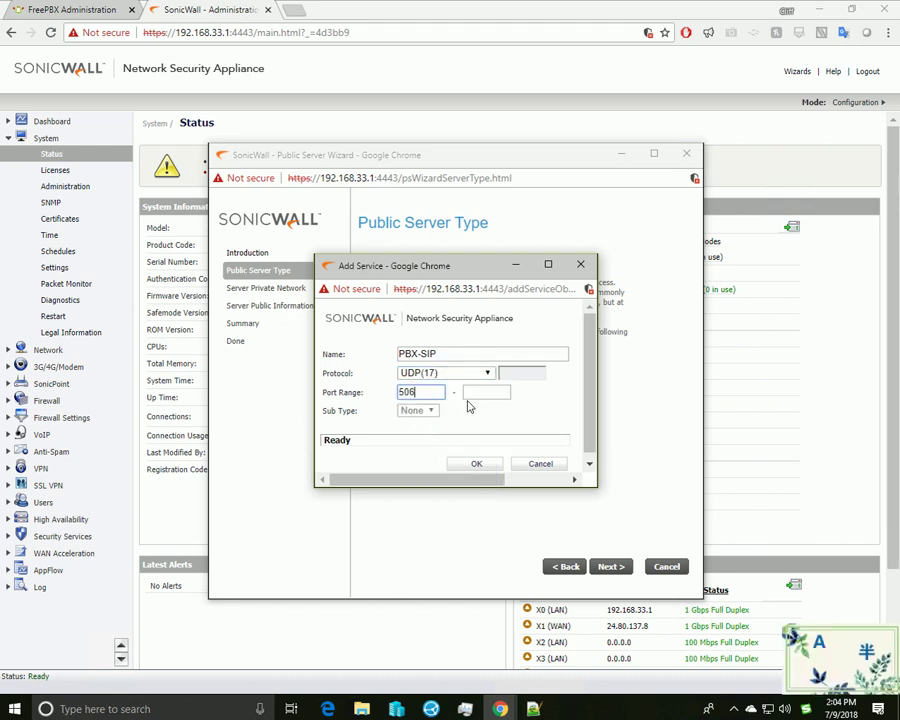
type("0")
key("Tab")
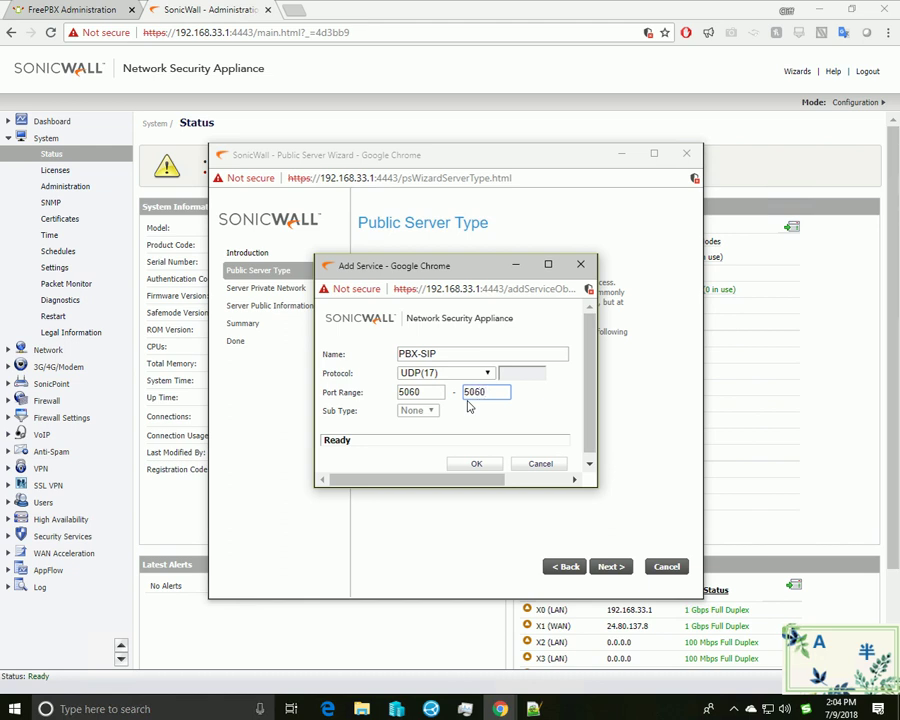
type("5060")
triple_click(437, 354)
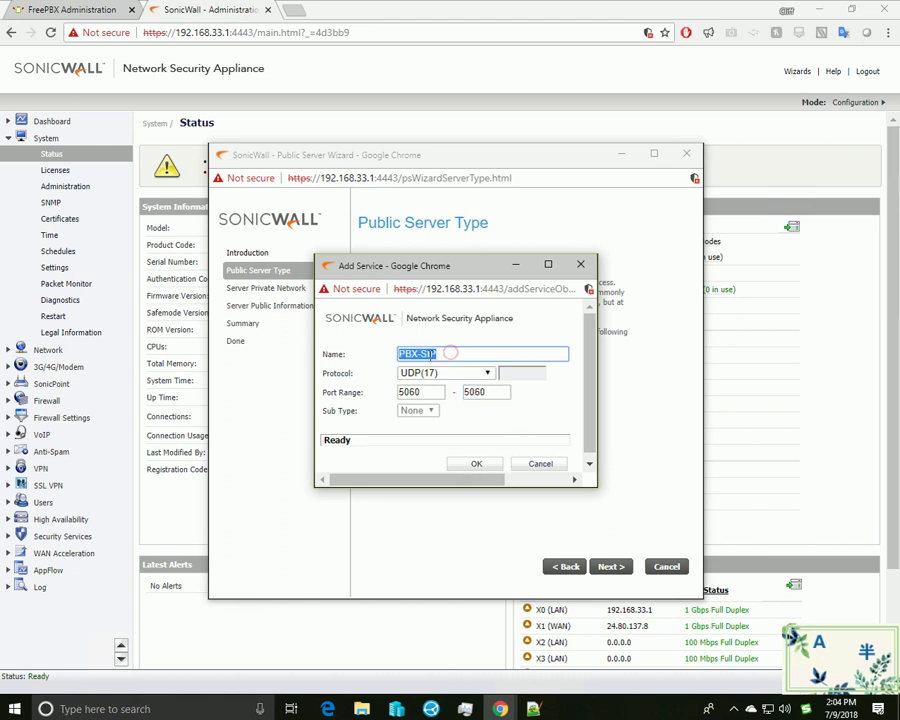
left_click(487, 467)
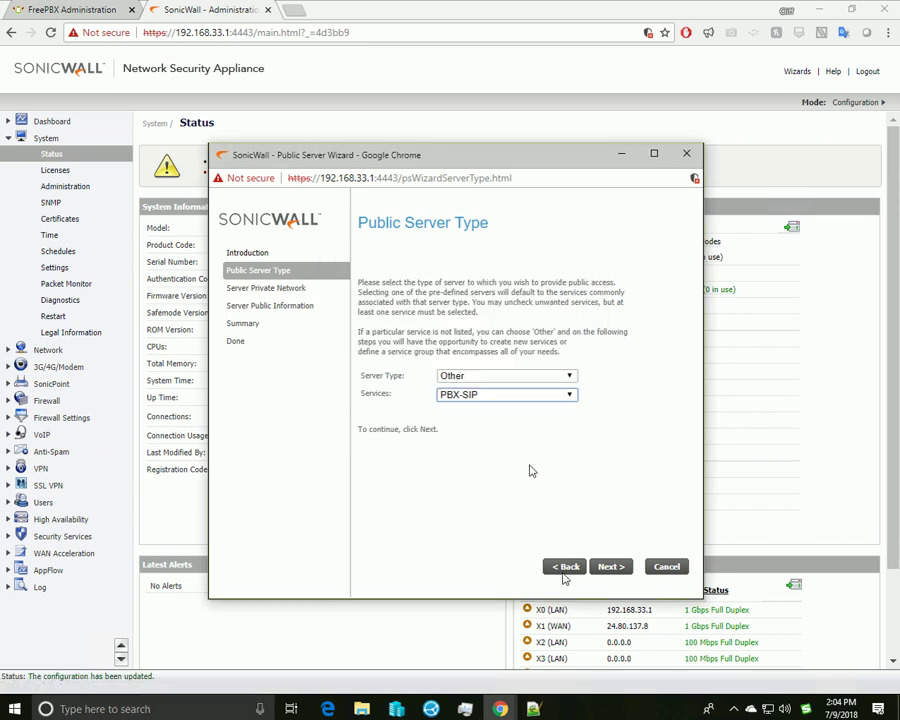
- Continue to the server private network configuration and name the server pbx-internal
left_click(607, 566)
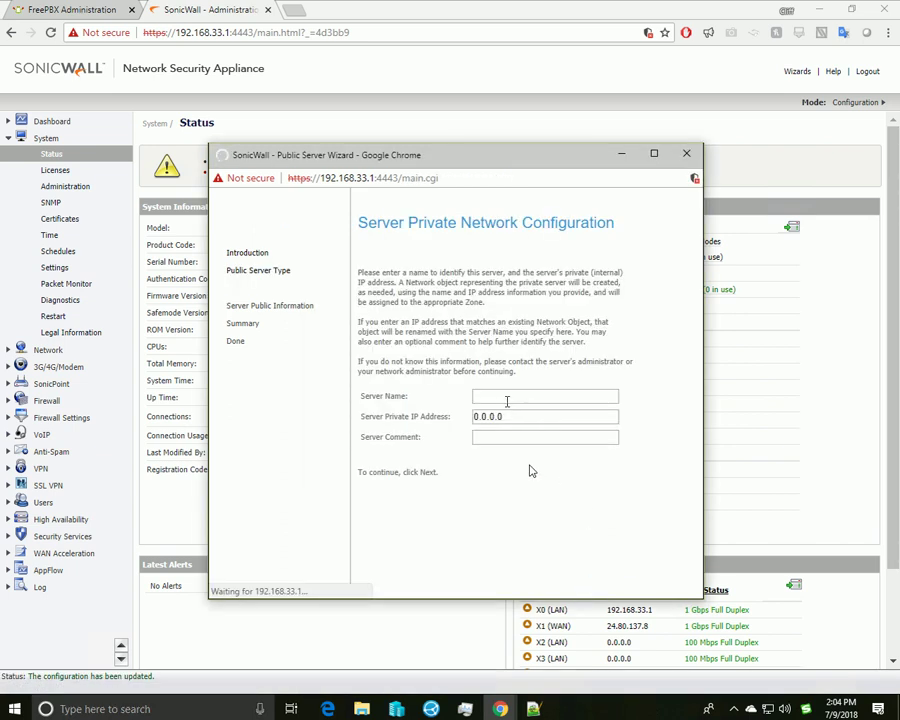
left_click(502, 397)
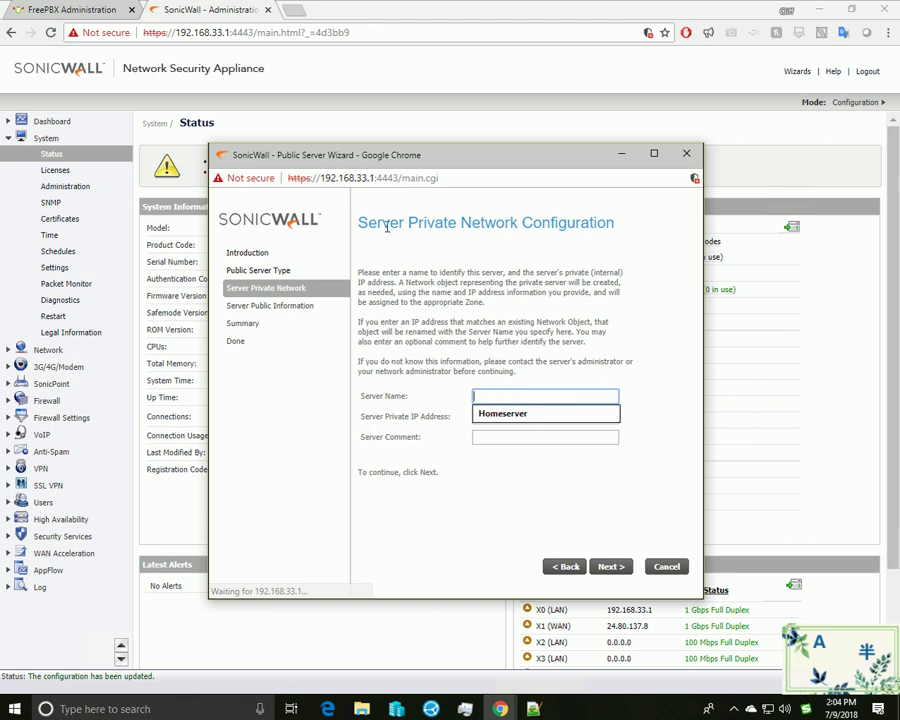
left_click_drag(410, 223, 536, 224)
left_click(545, 395)
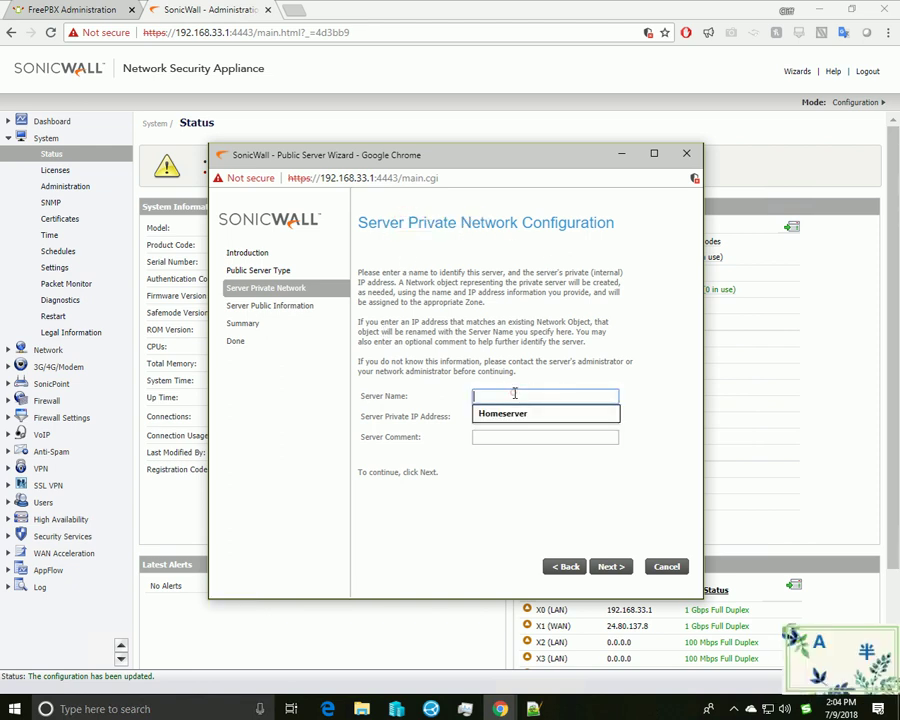
type("192")
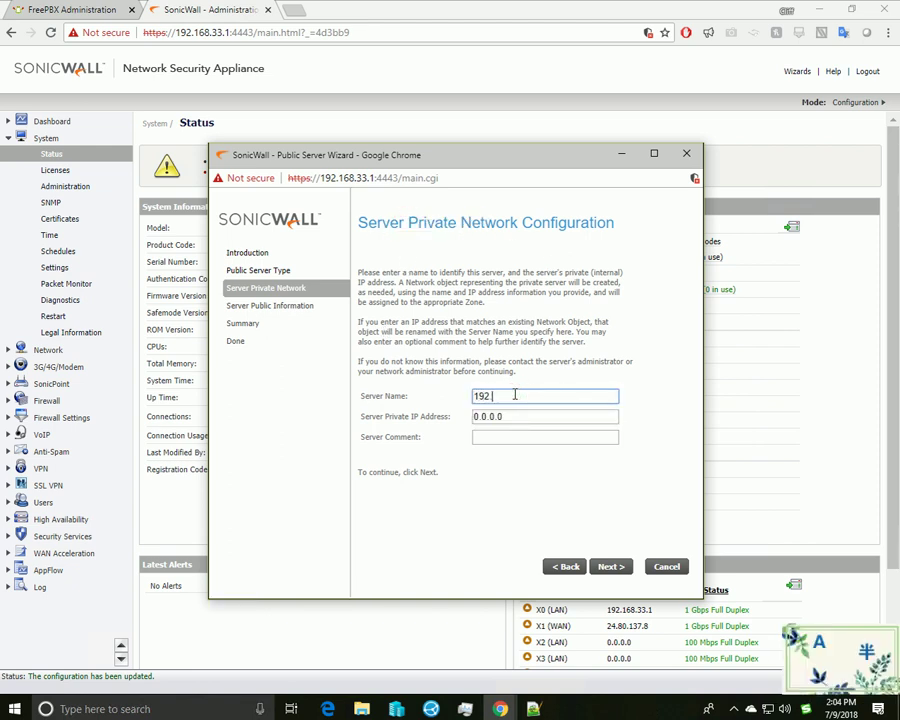
double_click(515, 395)
type("pbx-internal")
key("Tab")
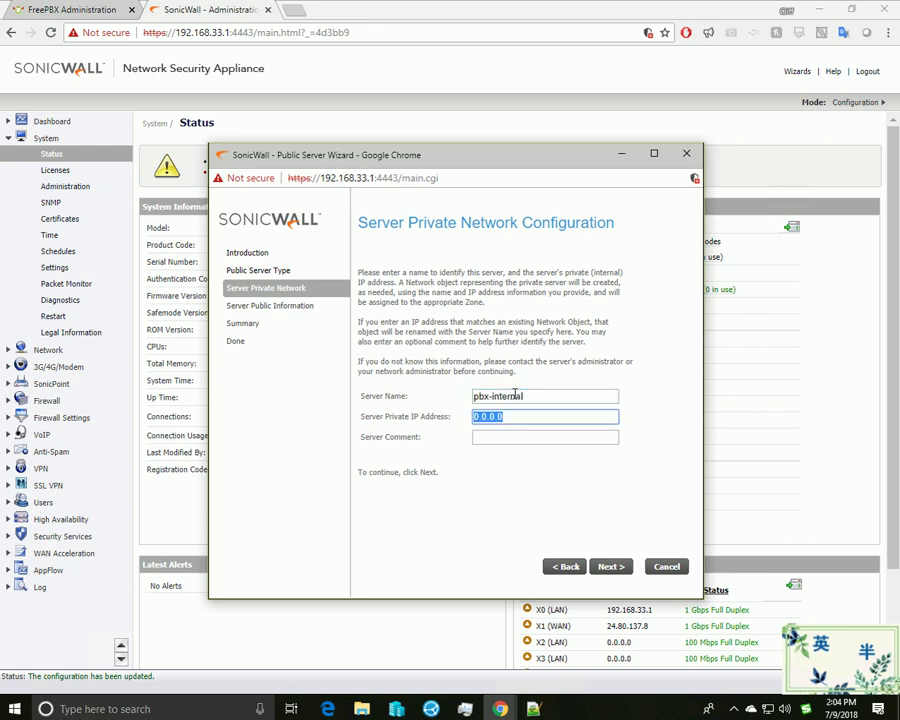
- Set the server's private IP address to 192.168.33.88, leave the comment empty and continue
type("192.168")
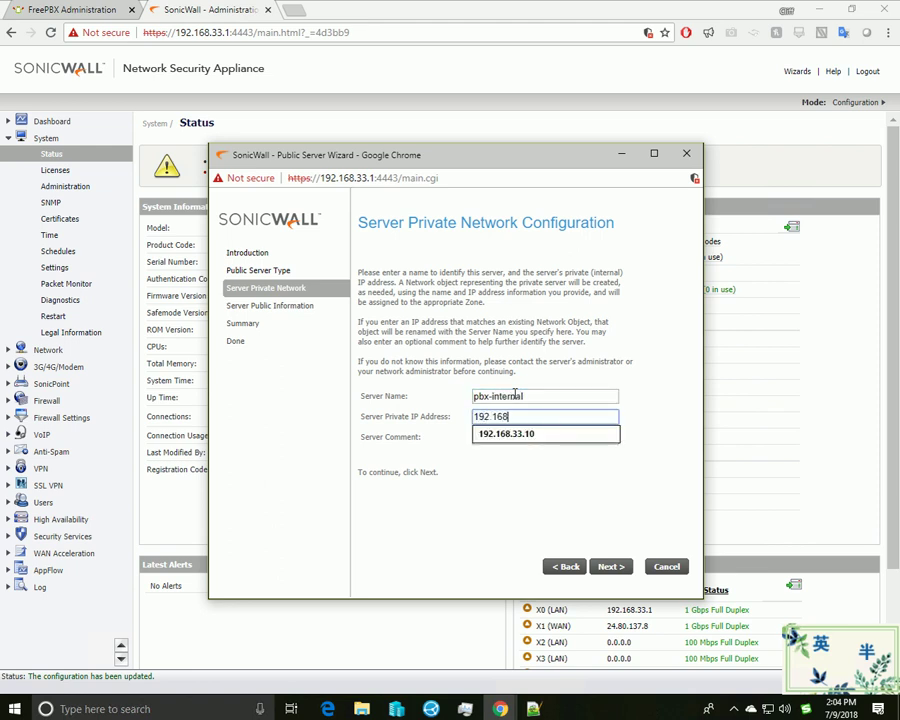
type(".33.88")
key("Tab")
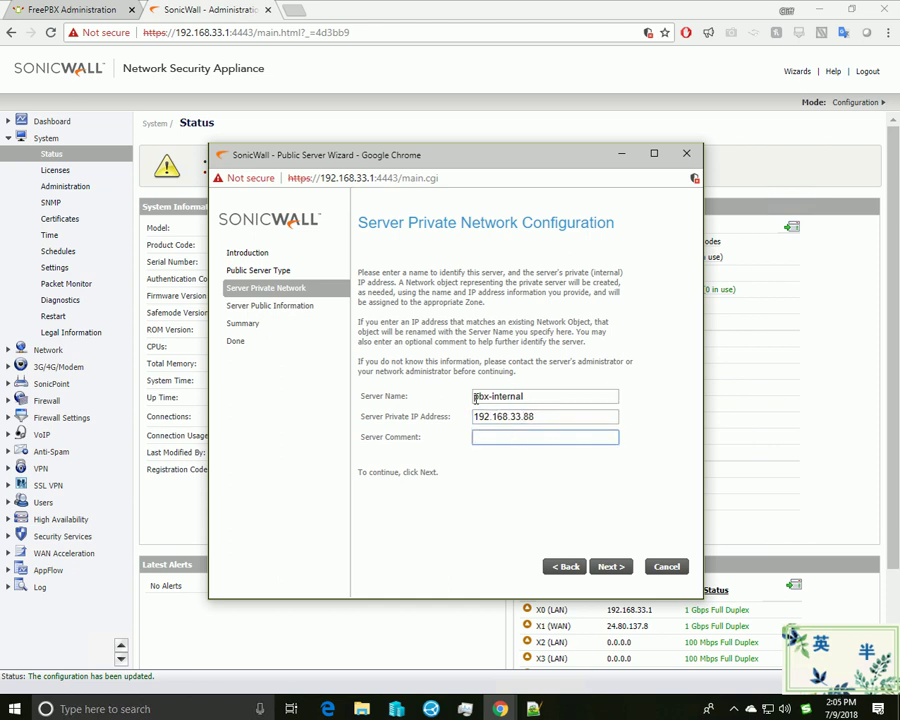
left_click(612, 564)
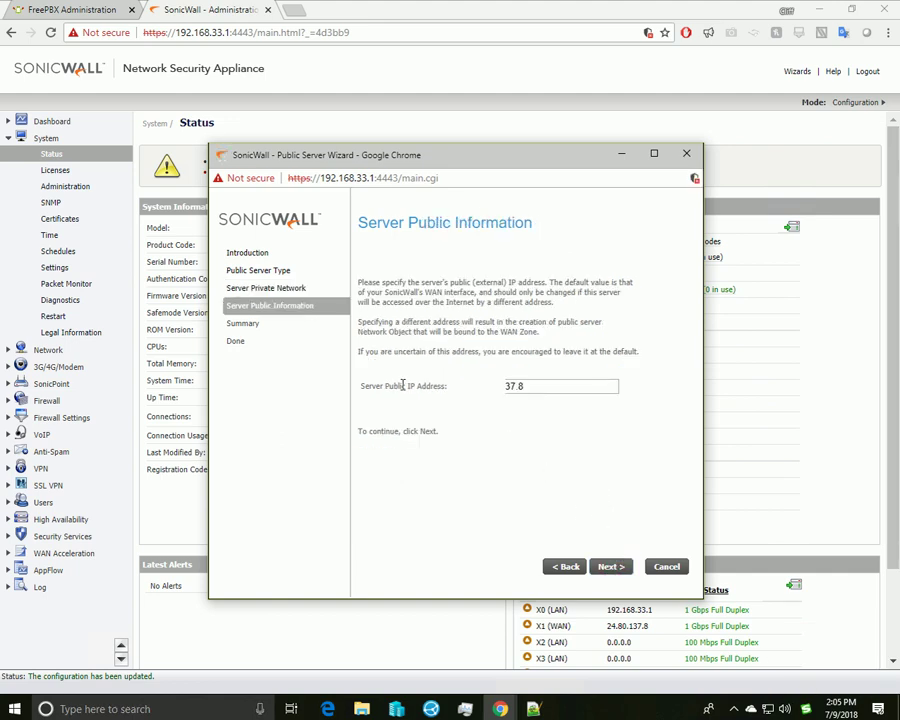
- Keep the default public IP address, then apply the public server configuration and close the wizard
left_click(610, 566)
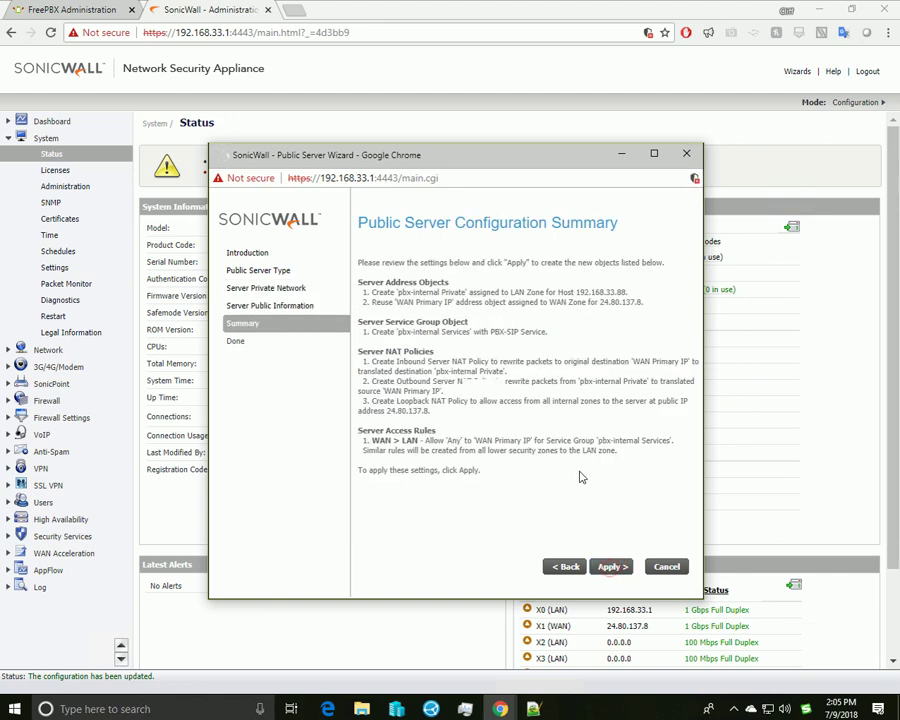
left_click(612, 567)
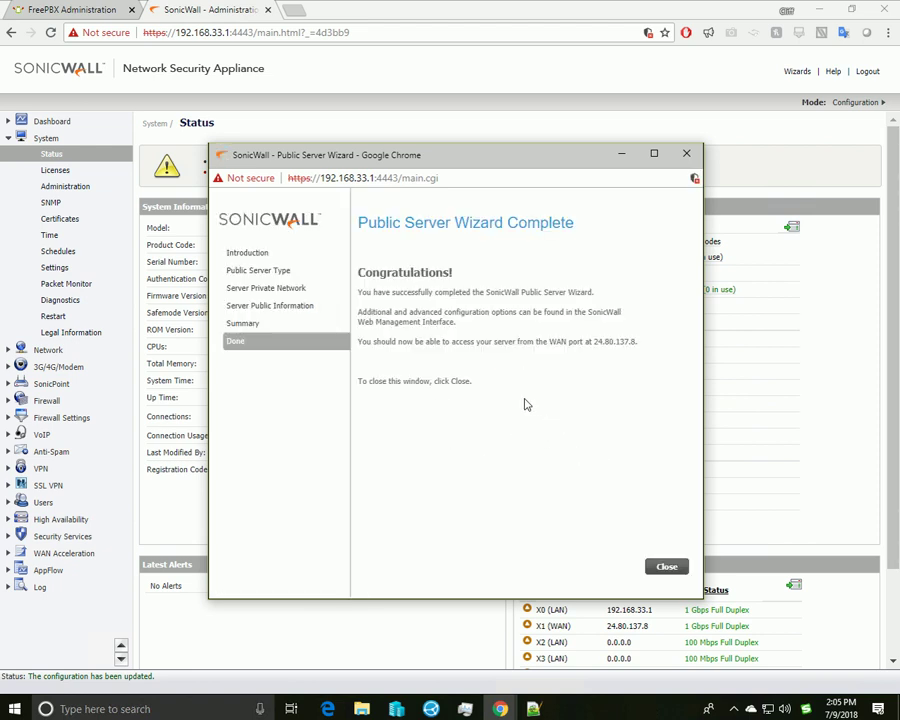
left_click(666, 566)
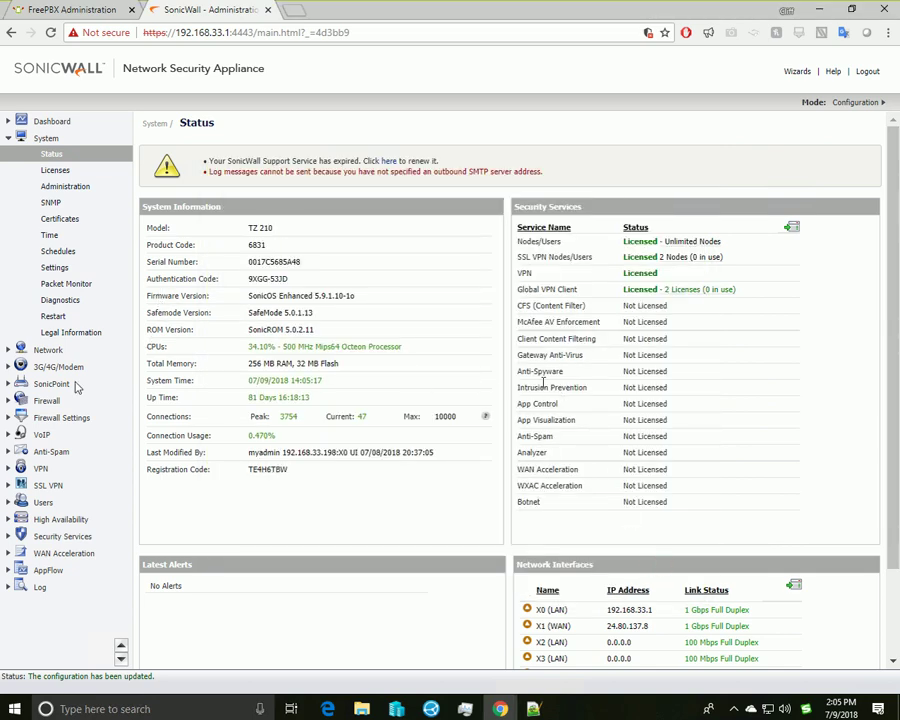
- Open the firewall access rules in matrix view for WAN to LAN and examine the pbx-internal Services rule's service properties
left_click(48, 350)
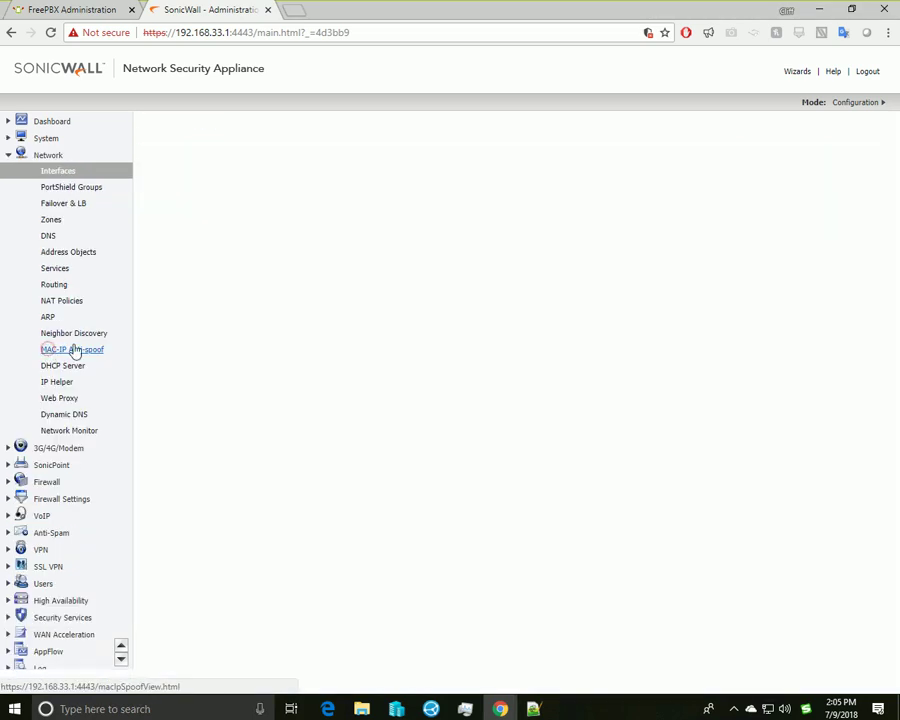
left_click(54, 465)
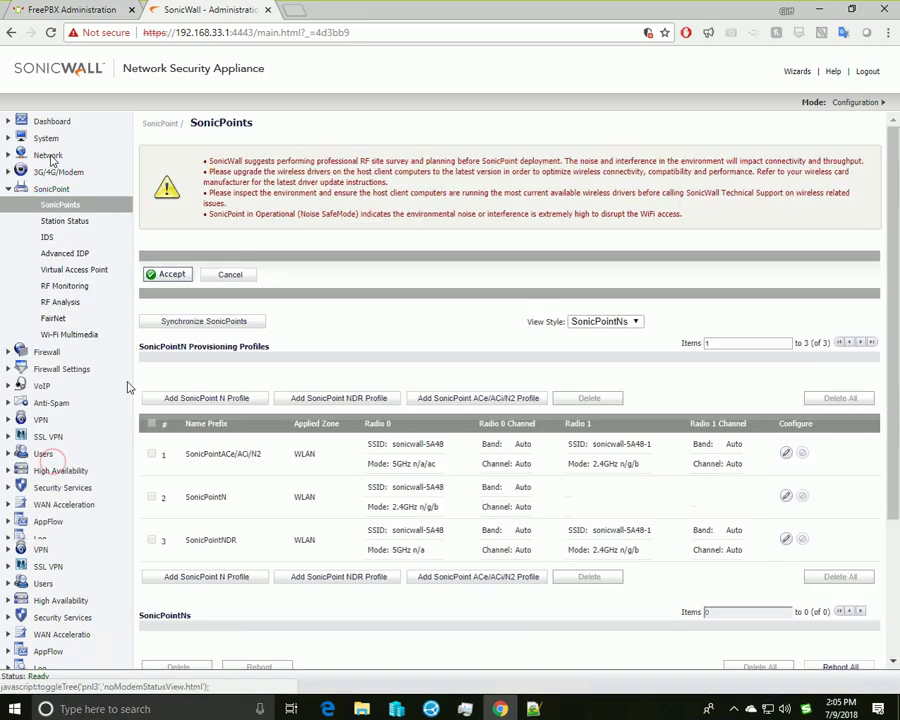
left_click(44, 351)
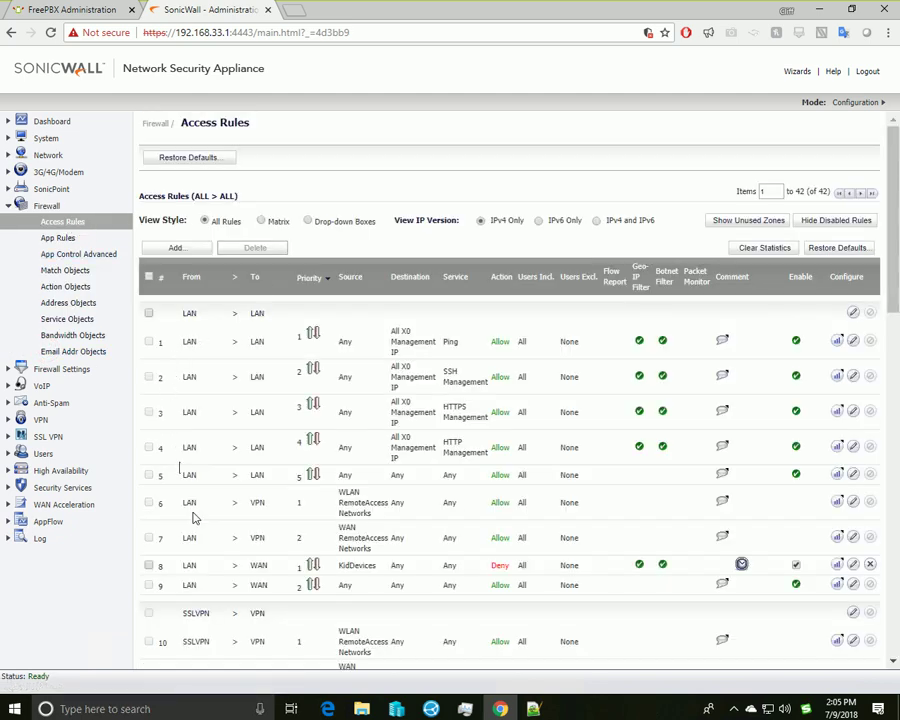
left_click(260, 220)
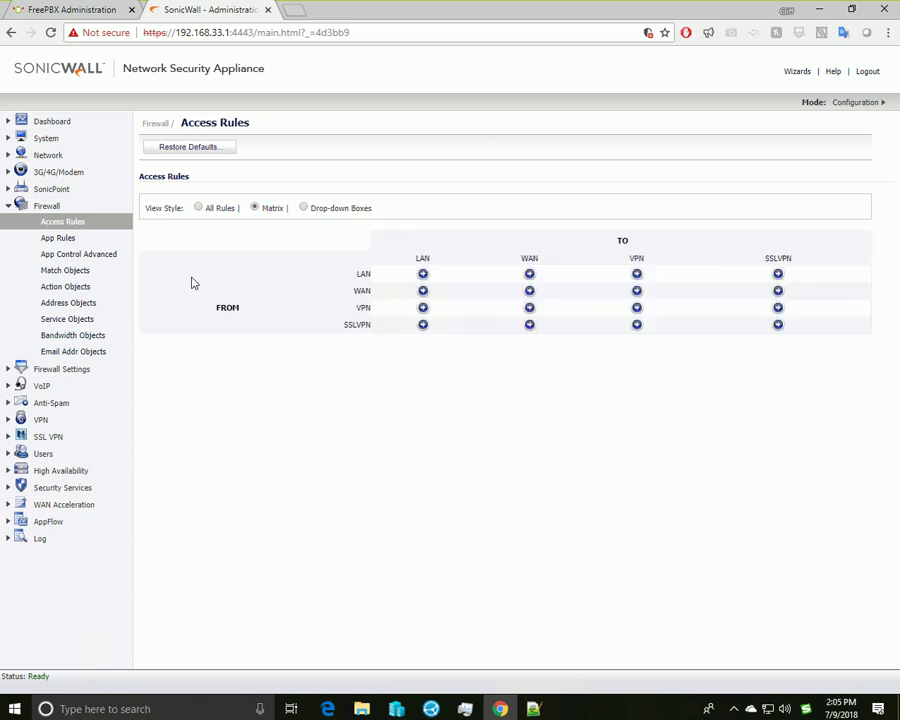
left_click(423, 291)
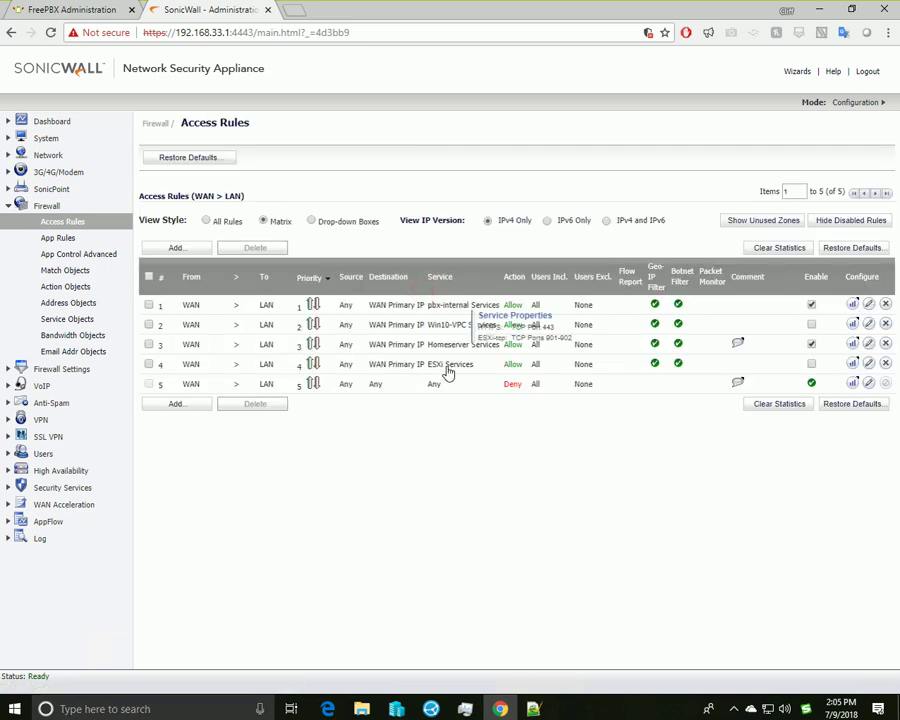
mouse_move(437, 312)
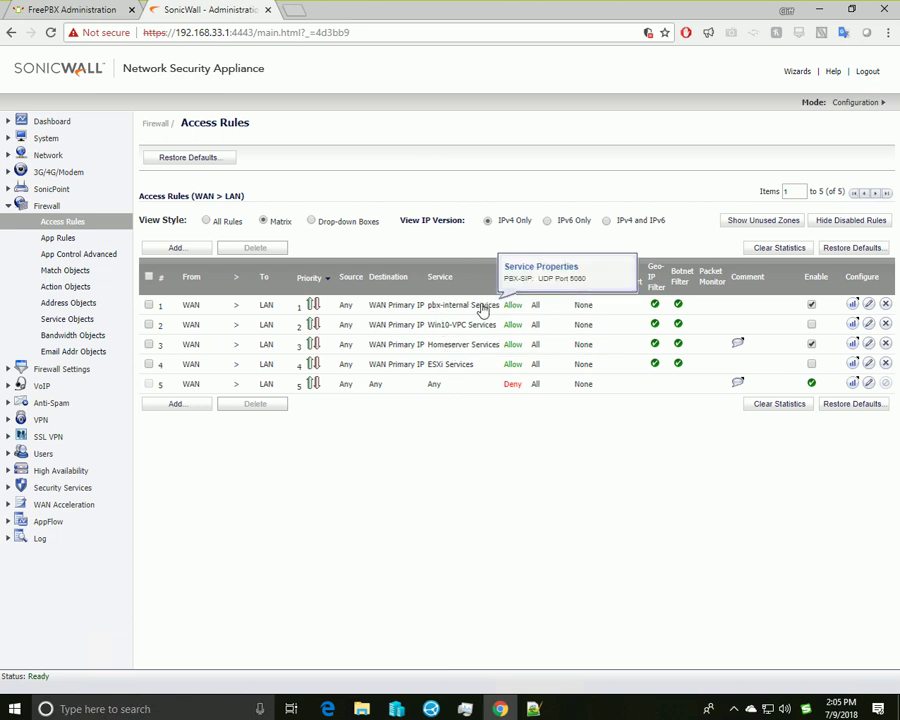
mouse_move(479, 311)
mouse_move(855, 305)
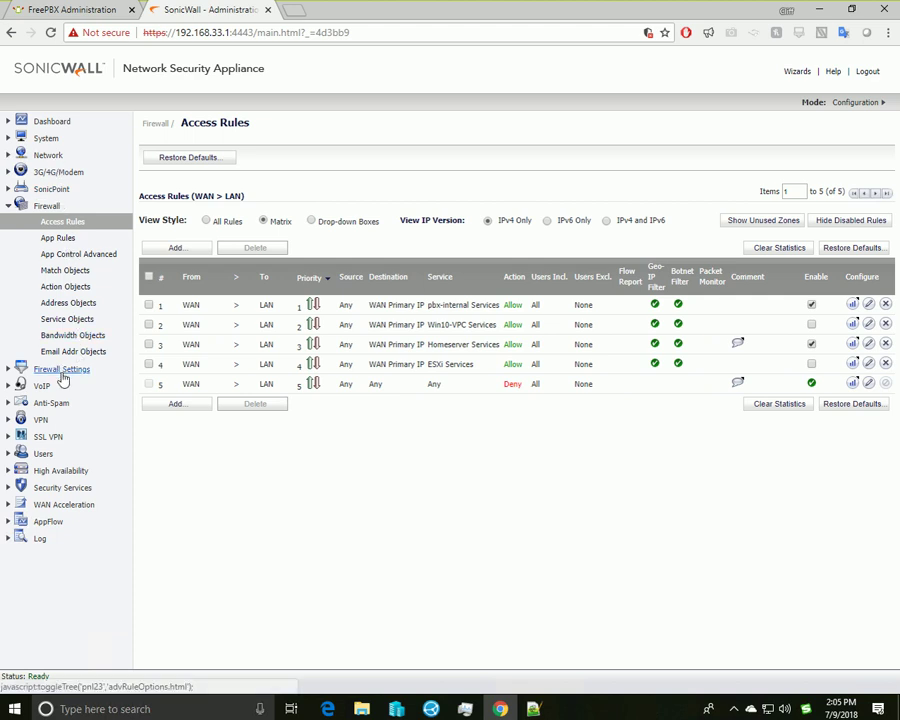
- Open the NAT policies and examine the address and service properties of the pbx-internal entries
left_click(46, 155)
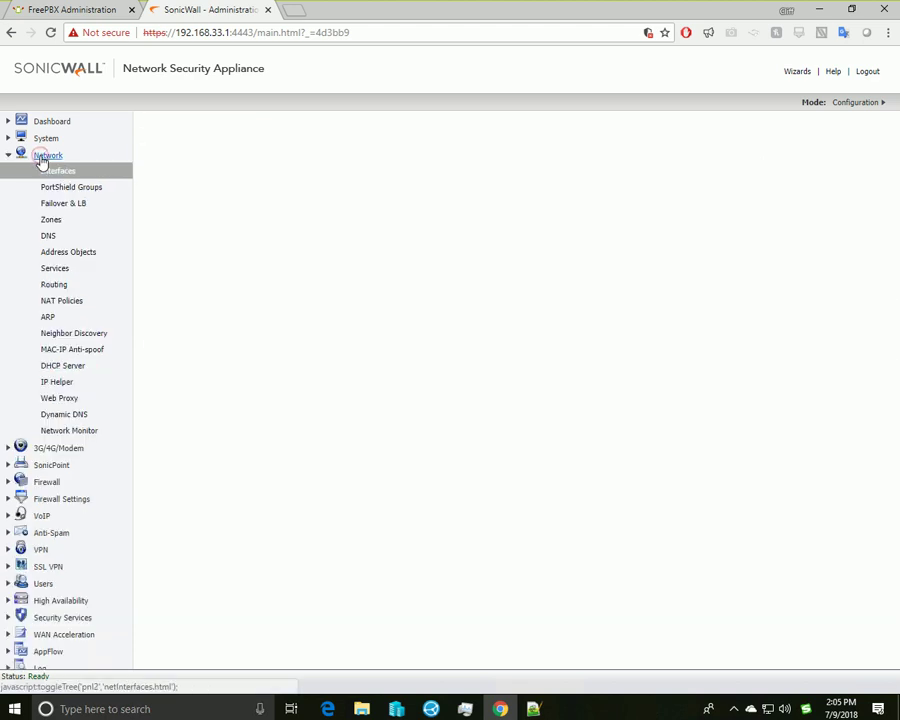
left_click(66, 302)
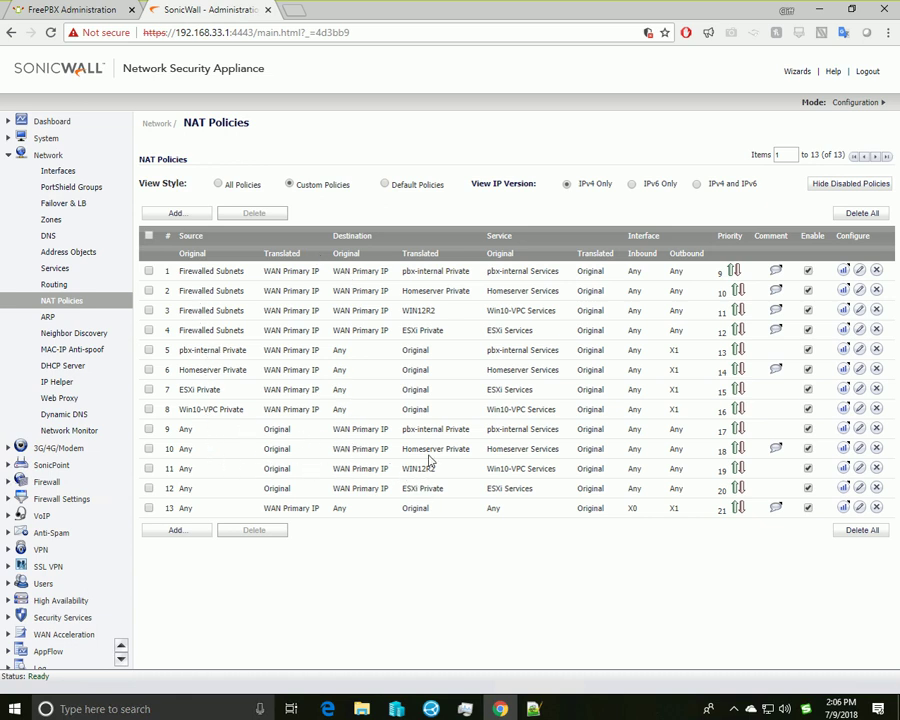
mouse_move(452, 434)
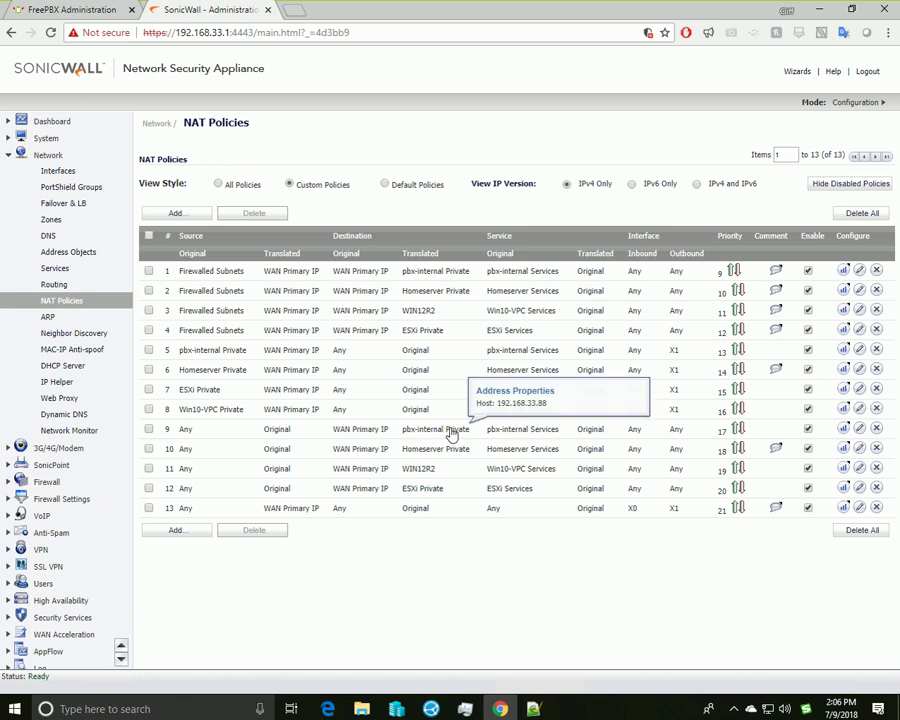
mouse_move(520, 433)
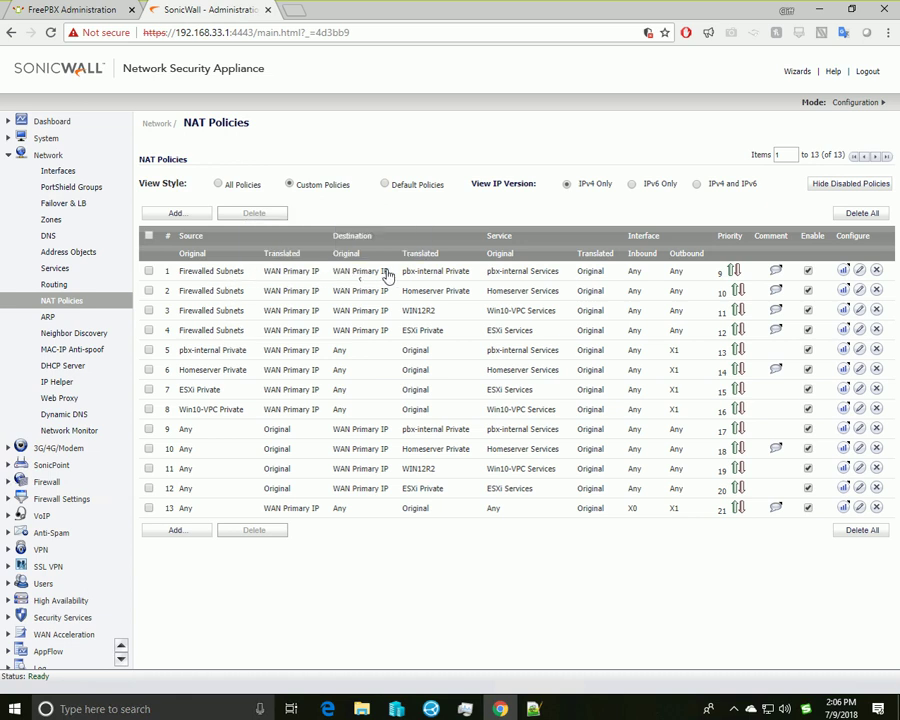
mouse_move(430, 279)
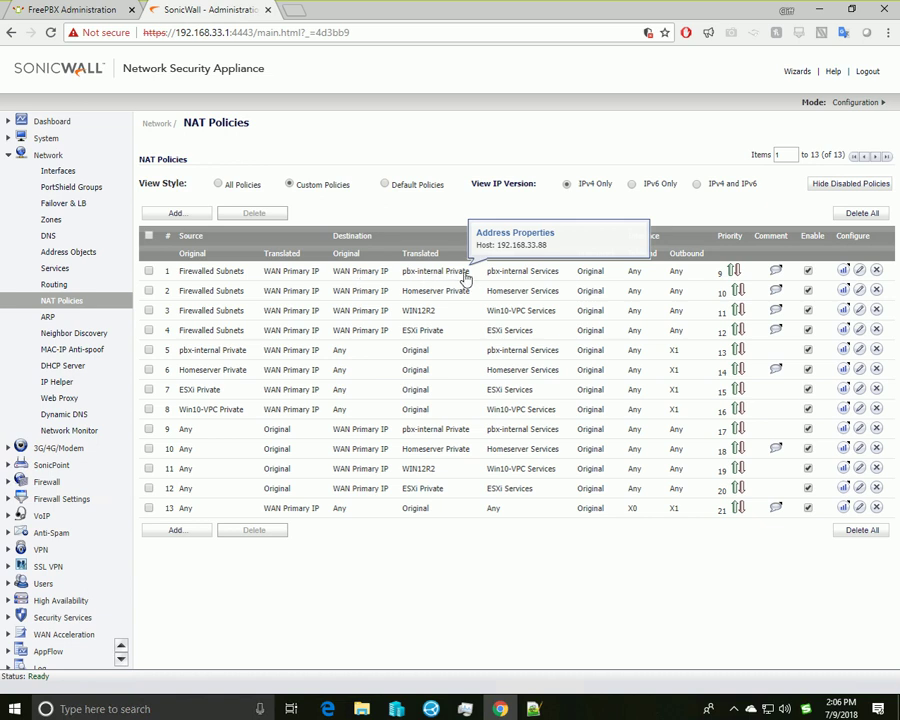
mouse_move(509, 279)
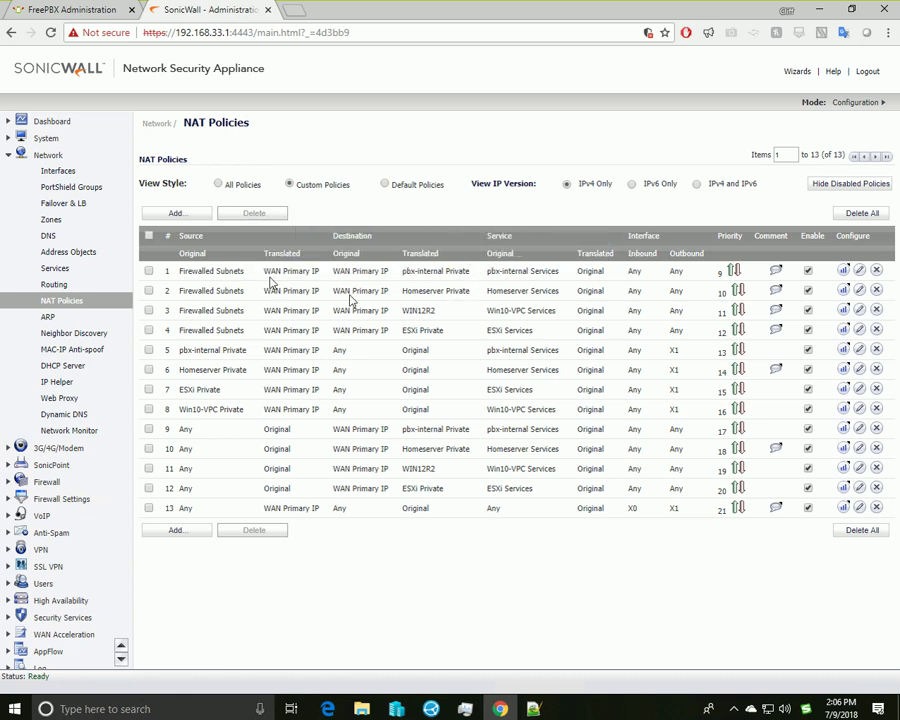
mouse_move(534, 708)
mouse_move(301, 358)
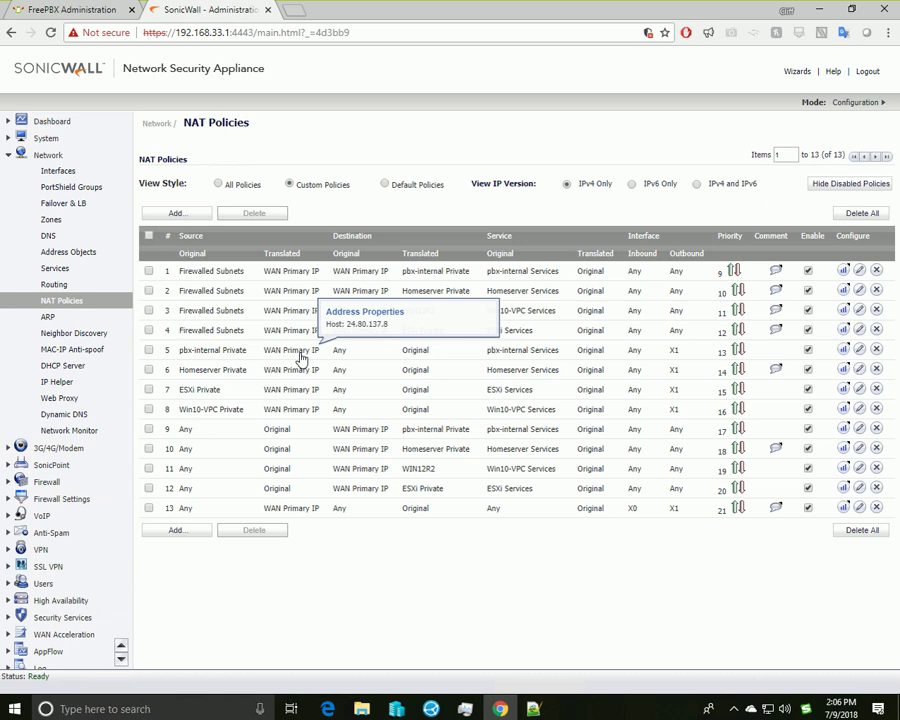
mouse_move(500, 358)
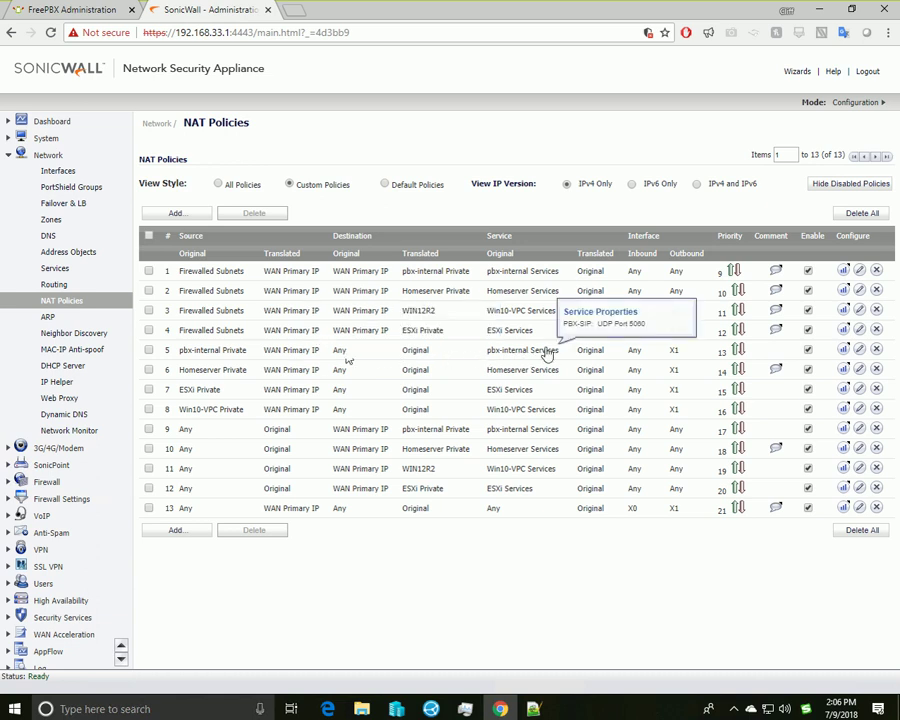
- Switch to the Notepad++ notes and add the line "4 rules created by Wizard" below the server addresses, separated by a blank line
key("alt+Tab")
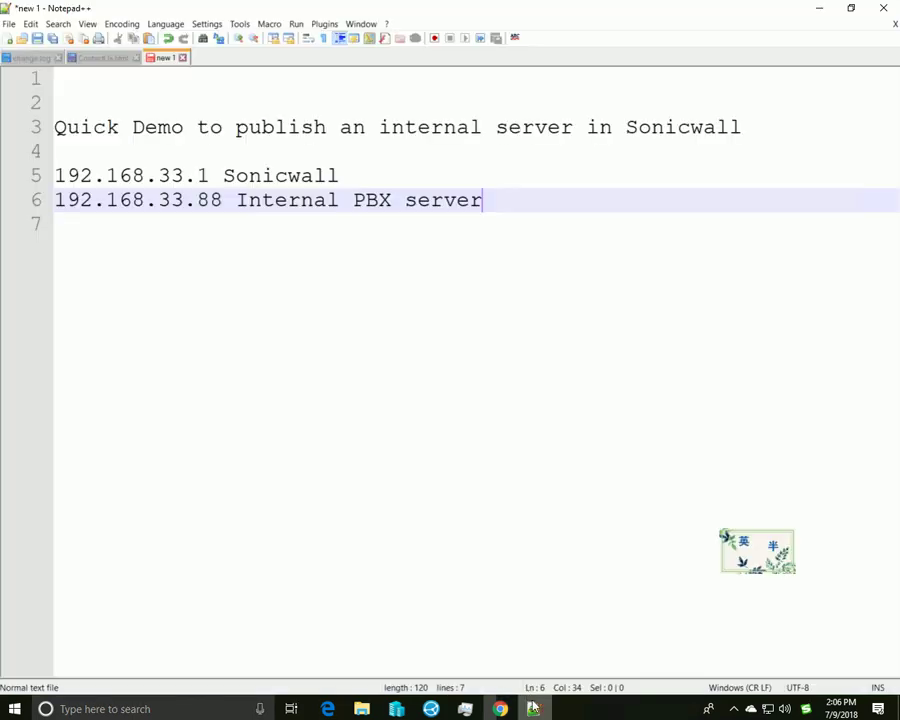
key("Return")
key("Return")
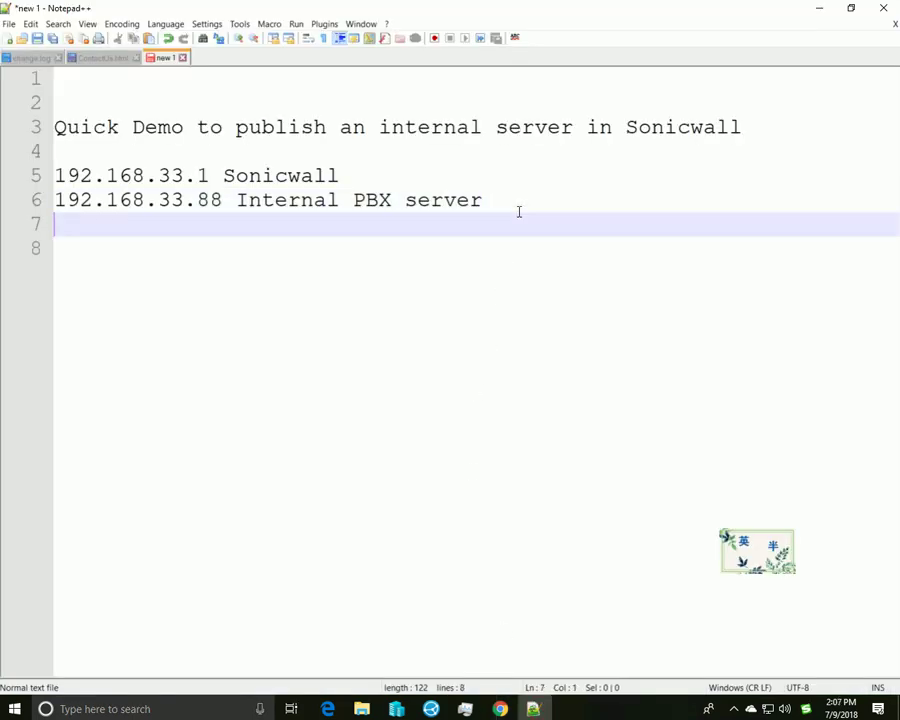
type("4 r")
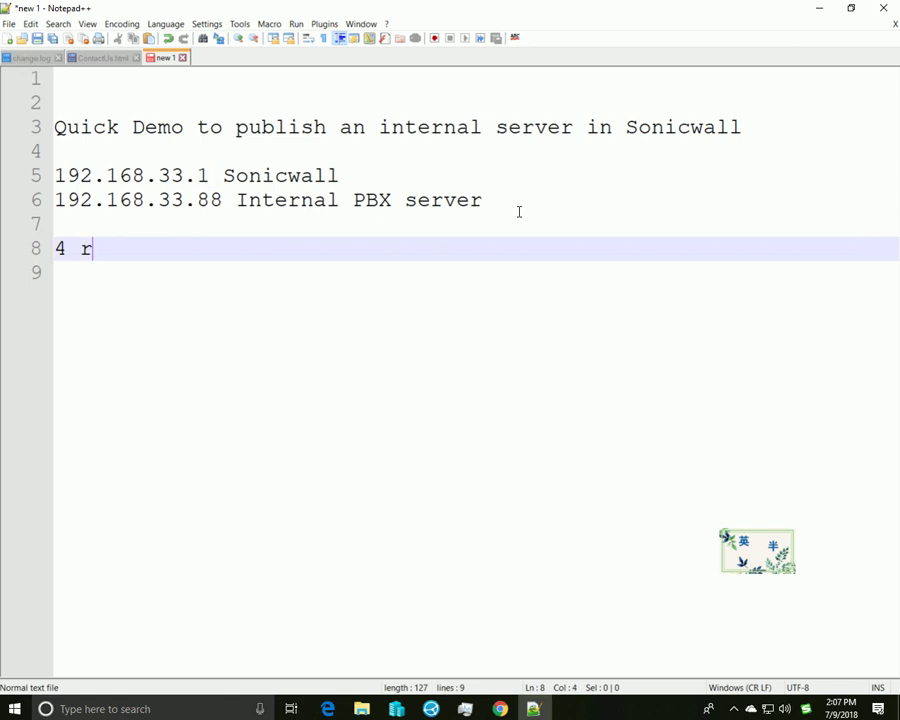
type("ules created by ")
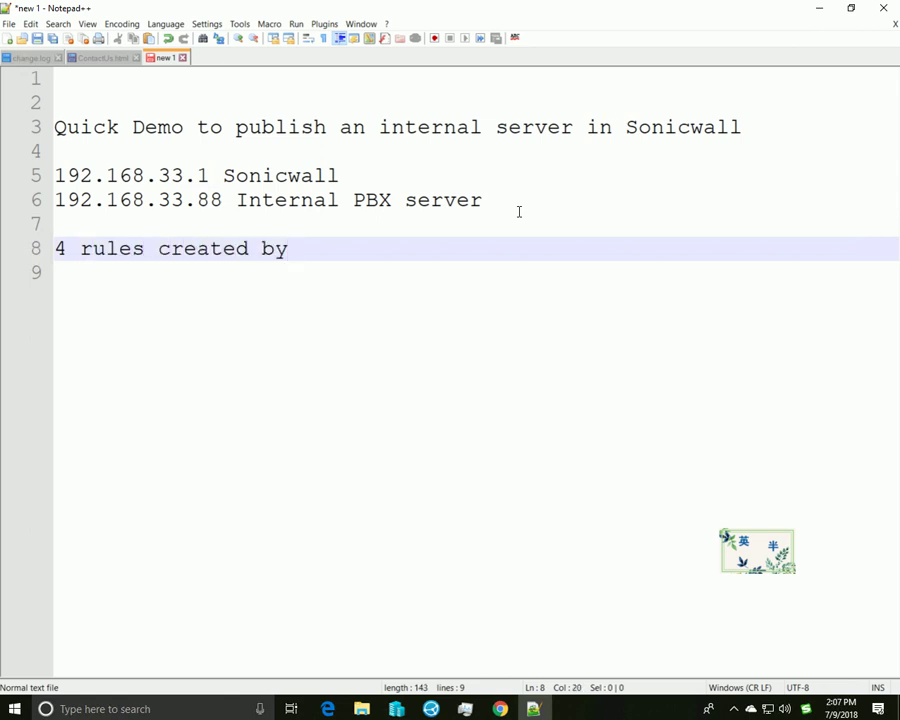
type("Wizard")
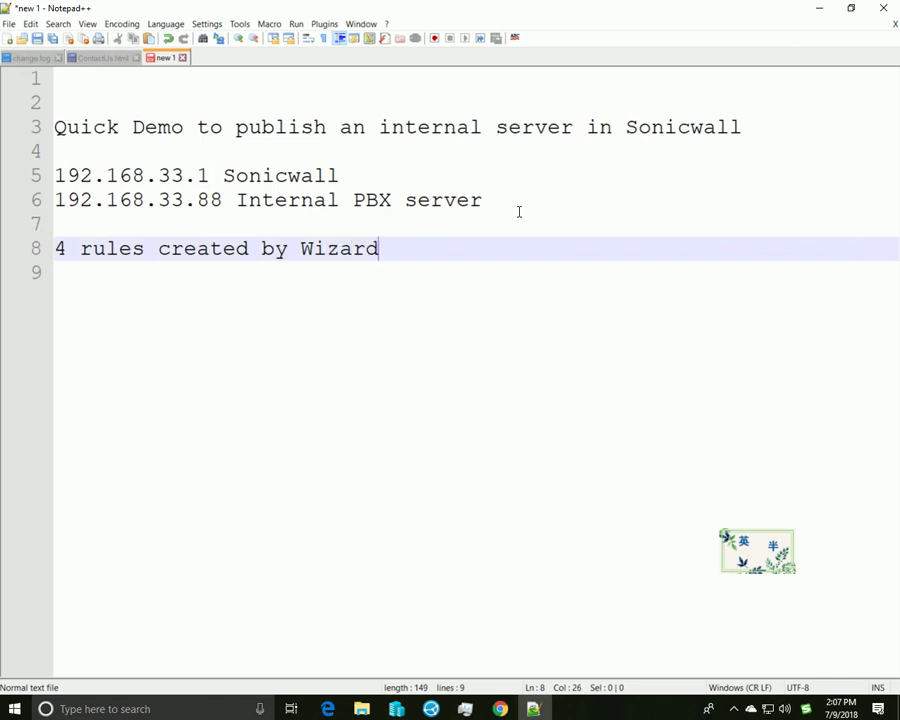
- Below a blank line, list "1. firewall" and "2 NAT Rules:" on separate lines
key("Return")
key("Return")
type("1. ")
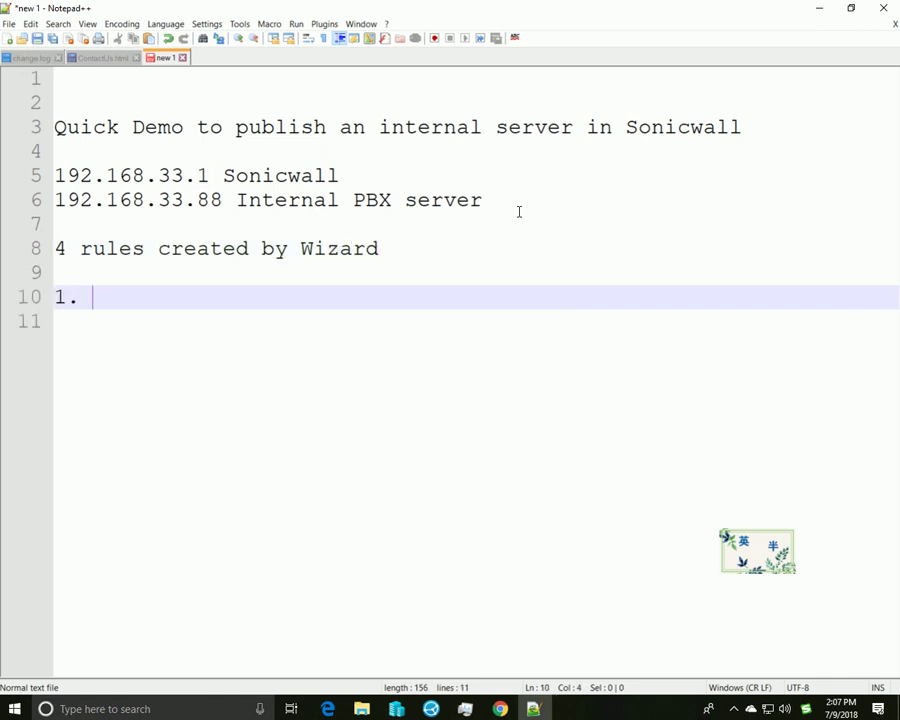
type("firewall")
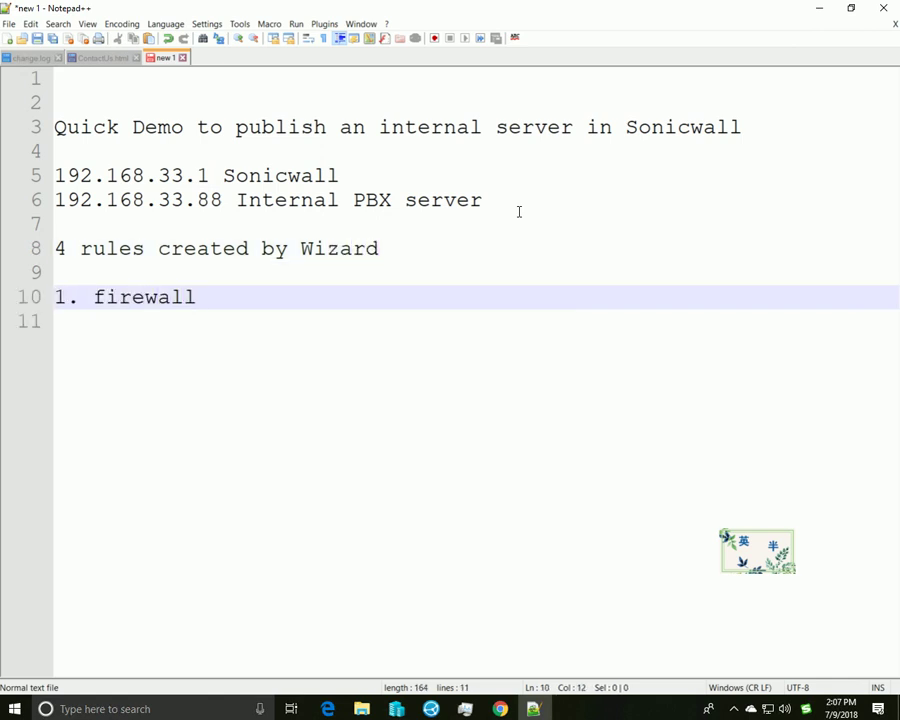
key("Return")
type("2 N")
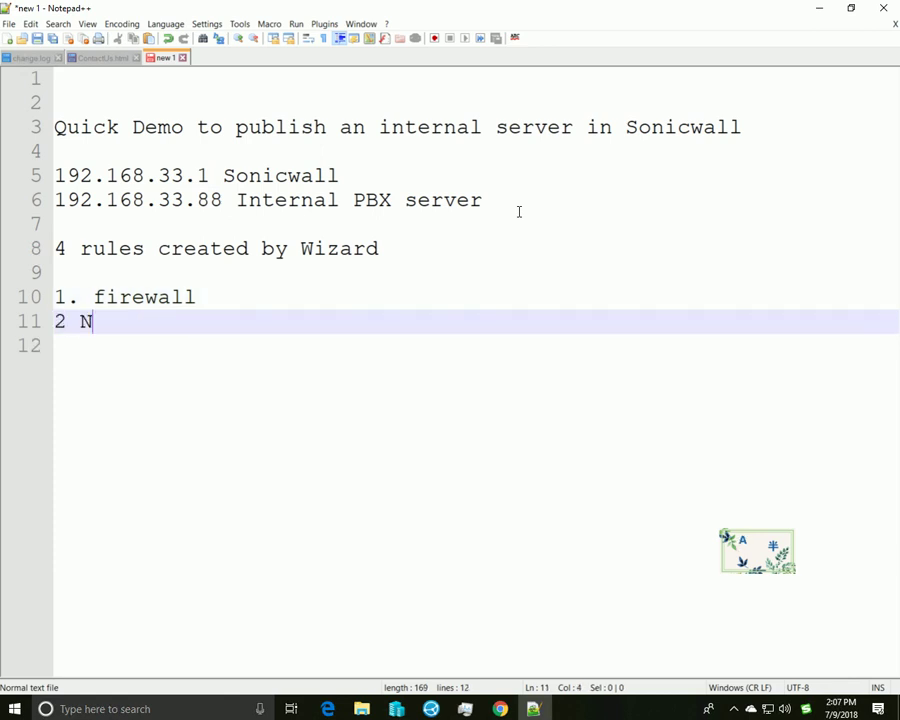
type("AT Ru")
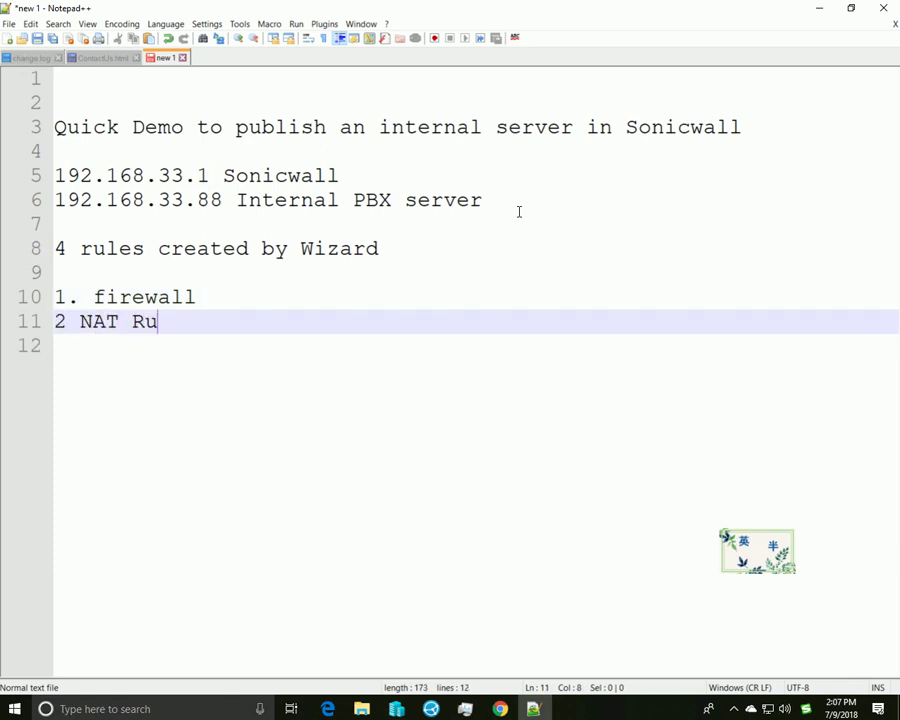
type("les:")
- Add the indented line "incoming from outside any" under the NAT Rules entry
key("Return")
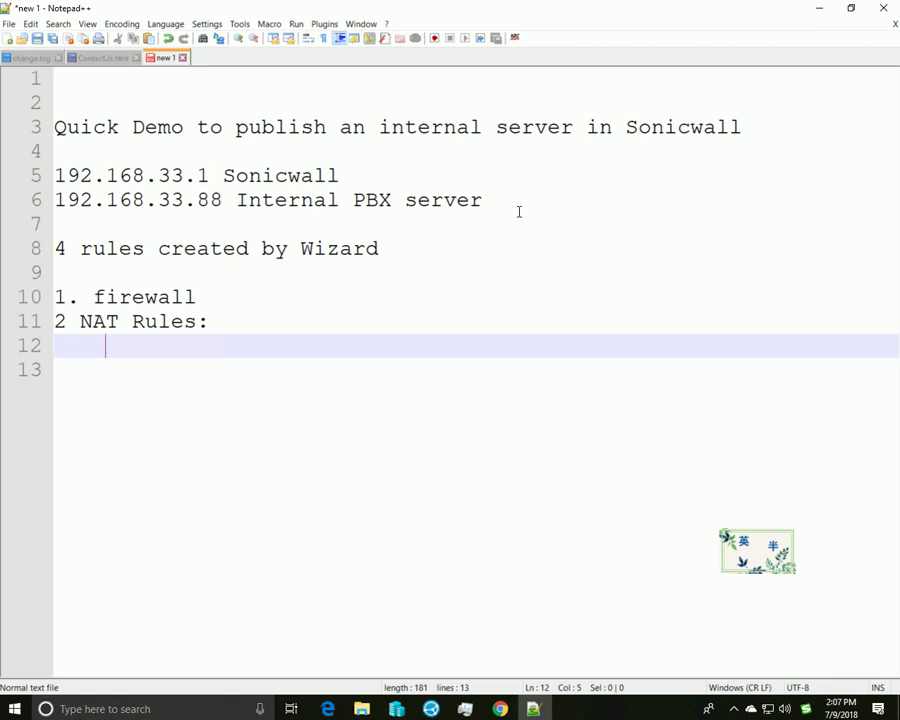
type("in")
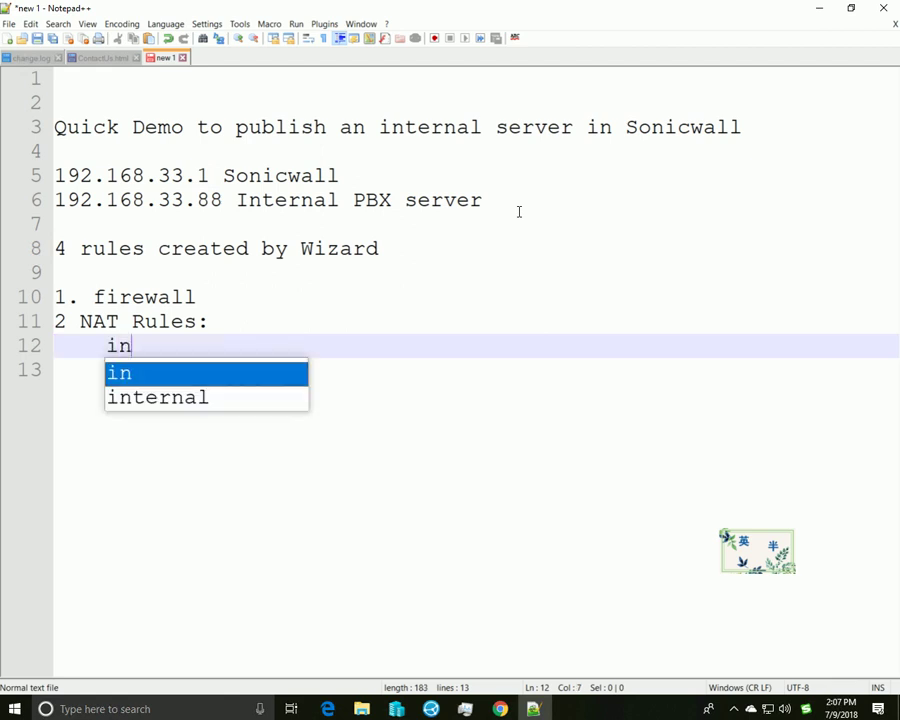
type("coming ")
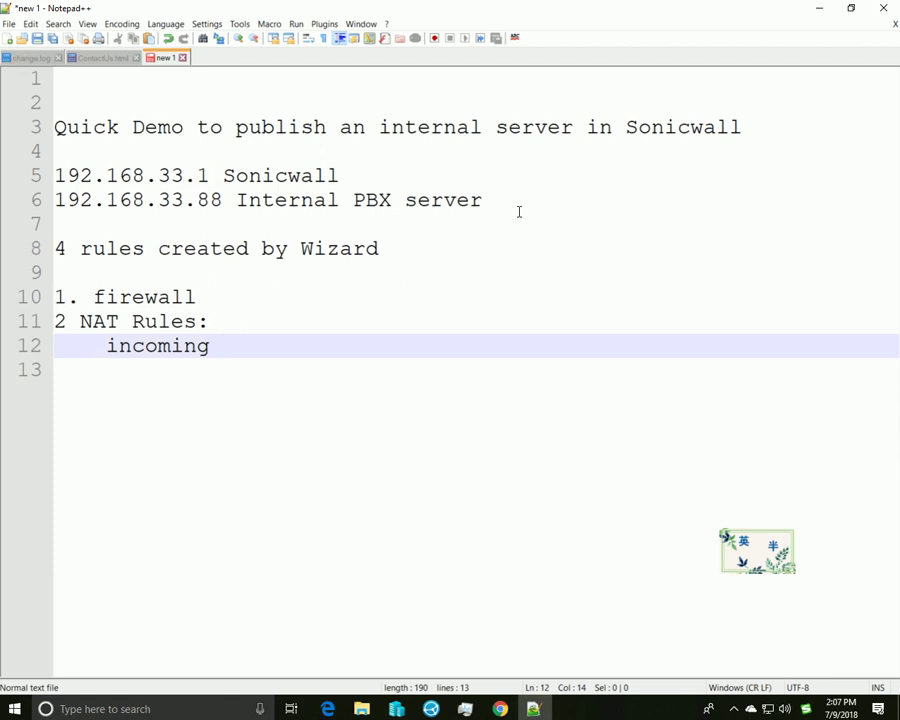
type("from ou")
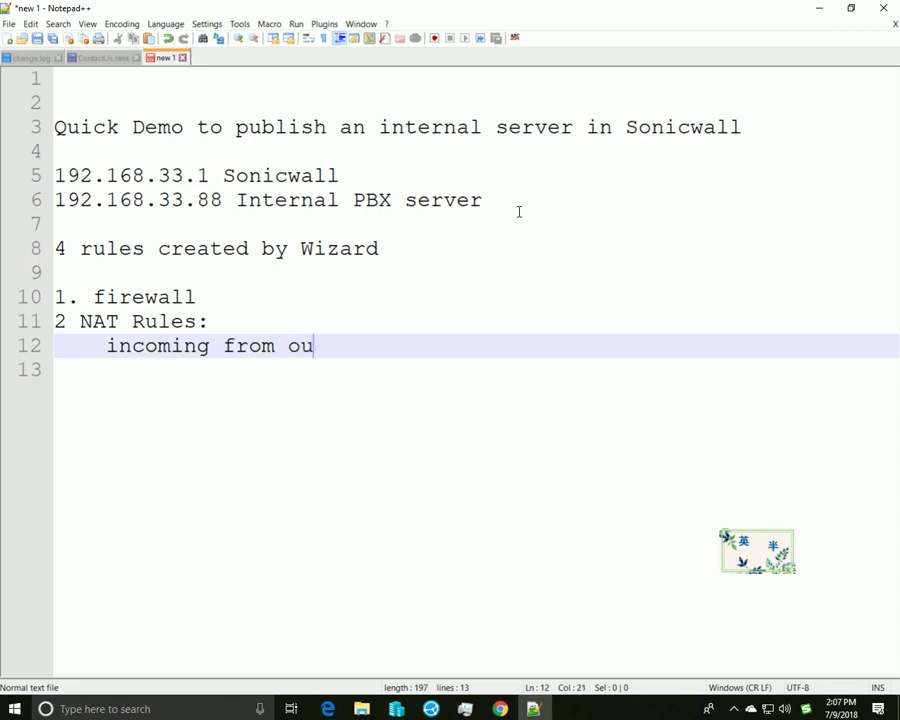
type("tside a")
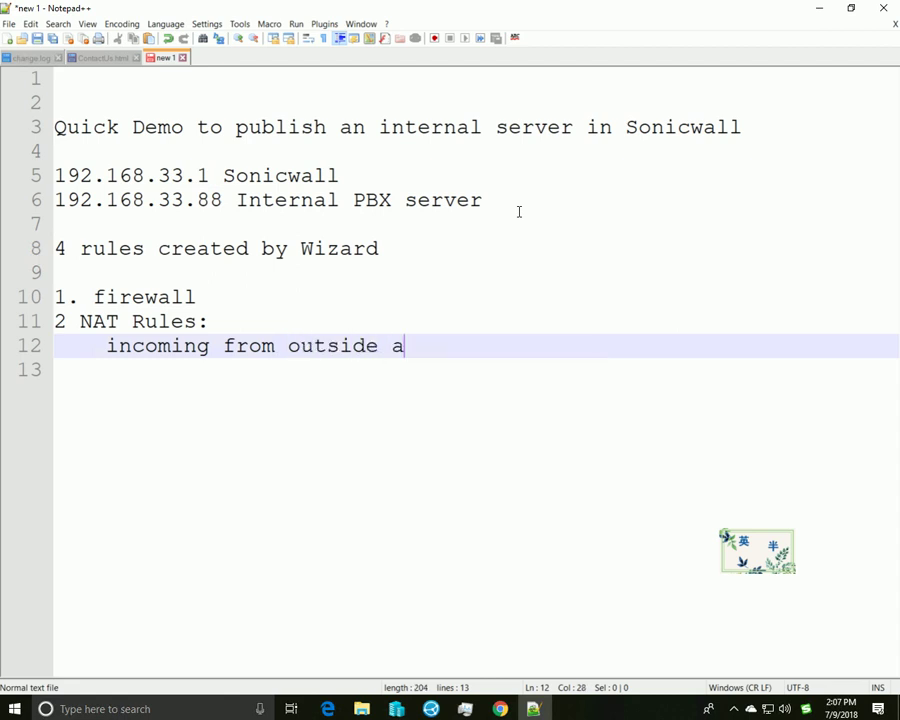
type("yn")
key("BackSpace")
key("BackSpace")
type("any")
key("BackSpace")
key("BackSpace")
key("BackSpace")
type("ny")
- Add the indented line "incoming from subnets internal to WAN port" under the NAT Rules entry, below "incoming from outside any"
key("Return")
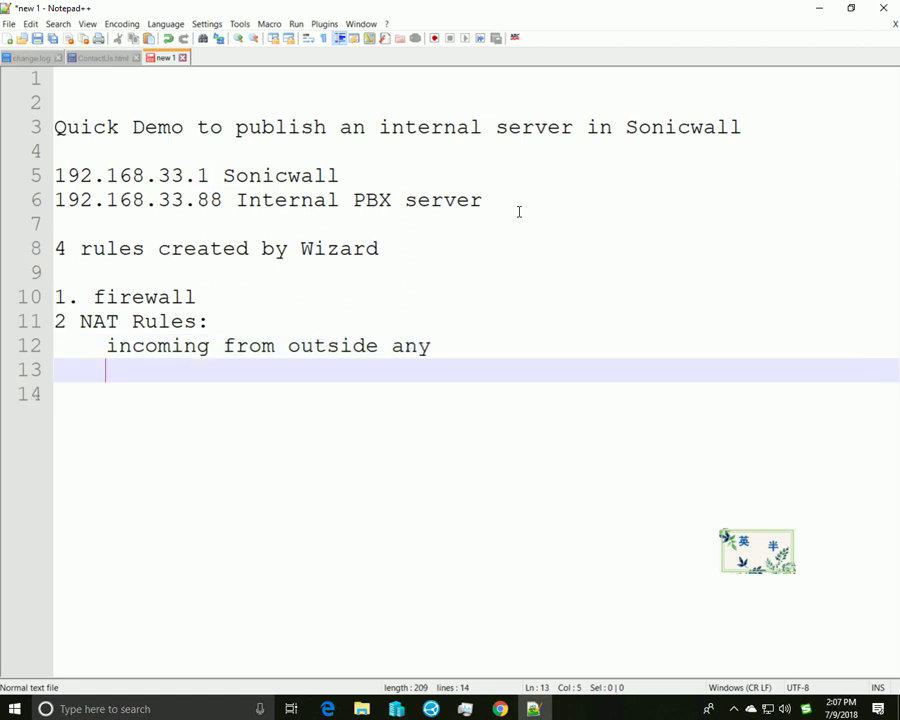
type("in")
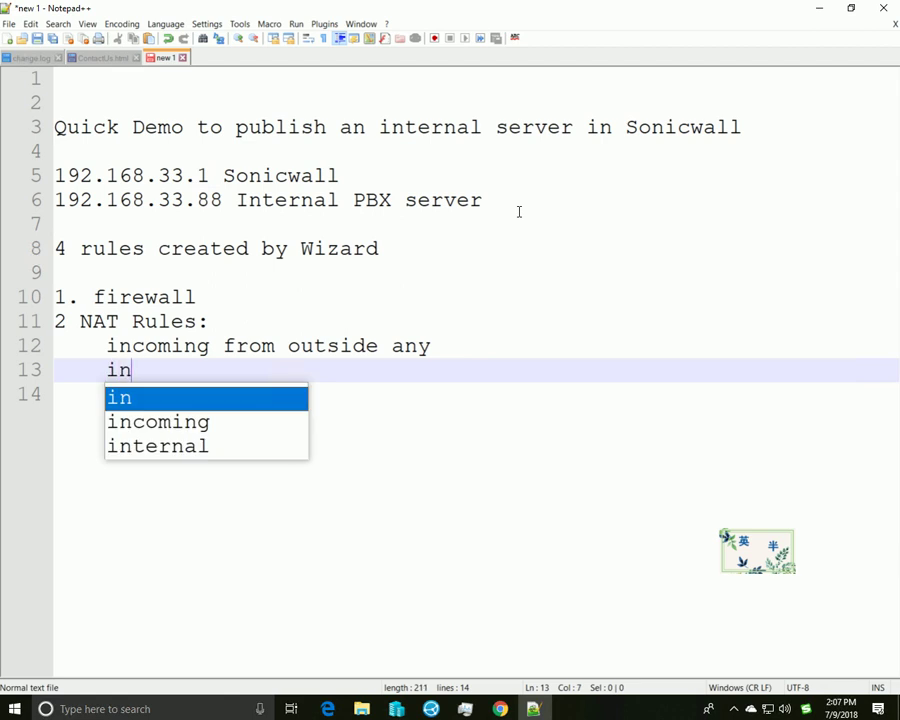
key("Down")
key("Return")
type("fro")
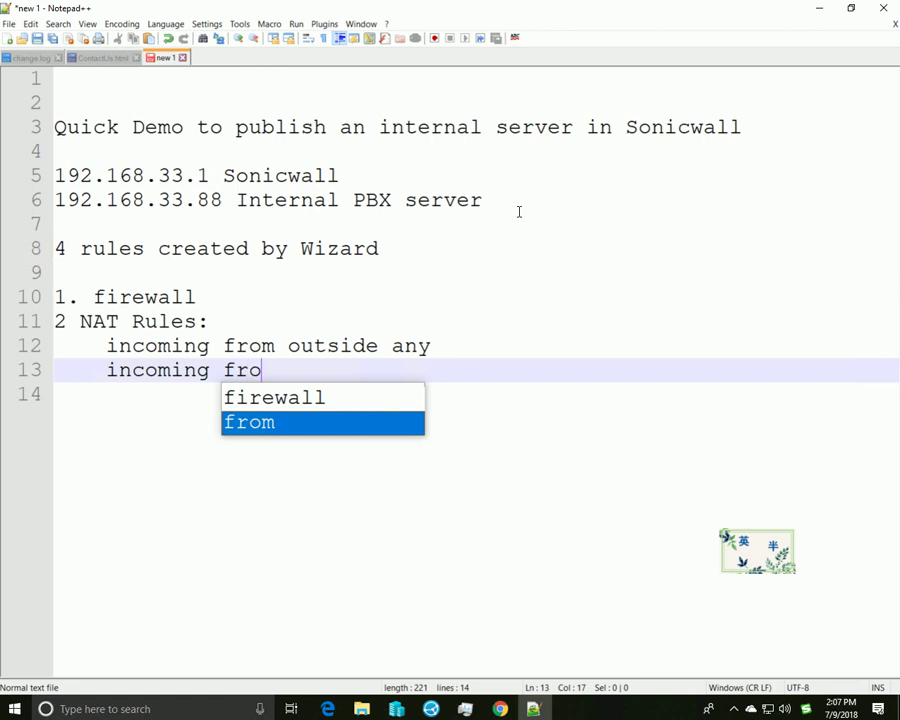
key("Return")
type("sub")
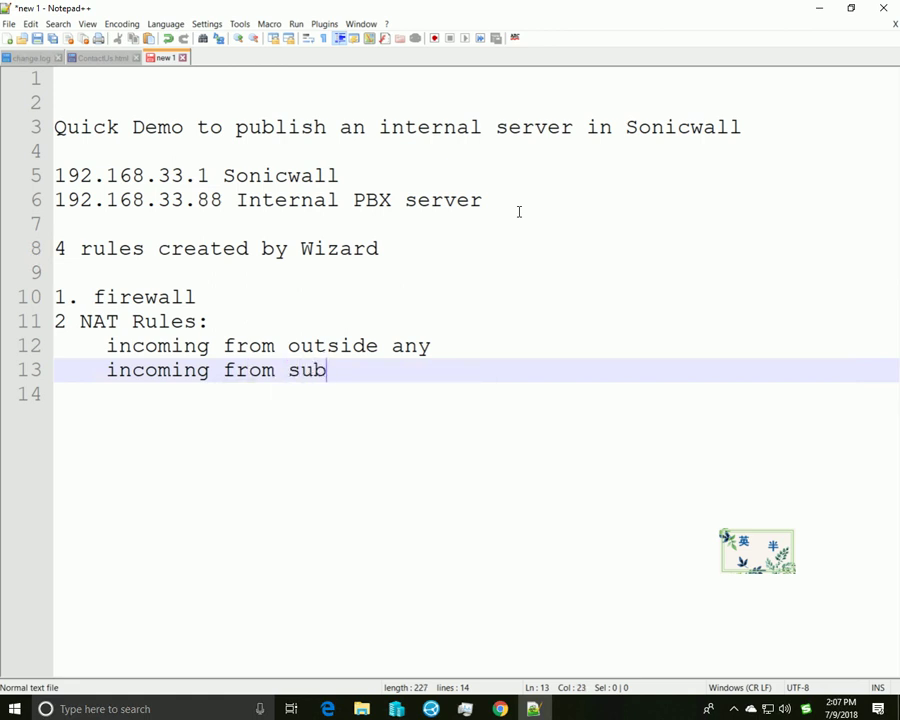
type("nets internal")
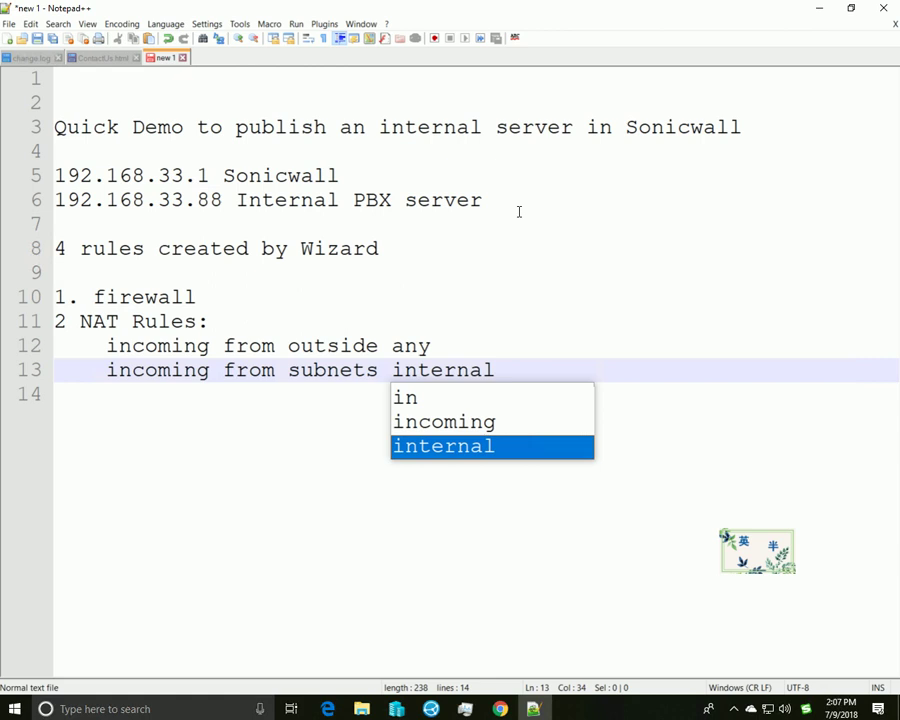
type(" to ")
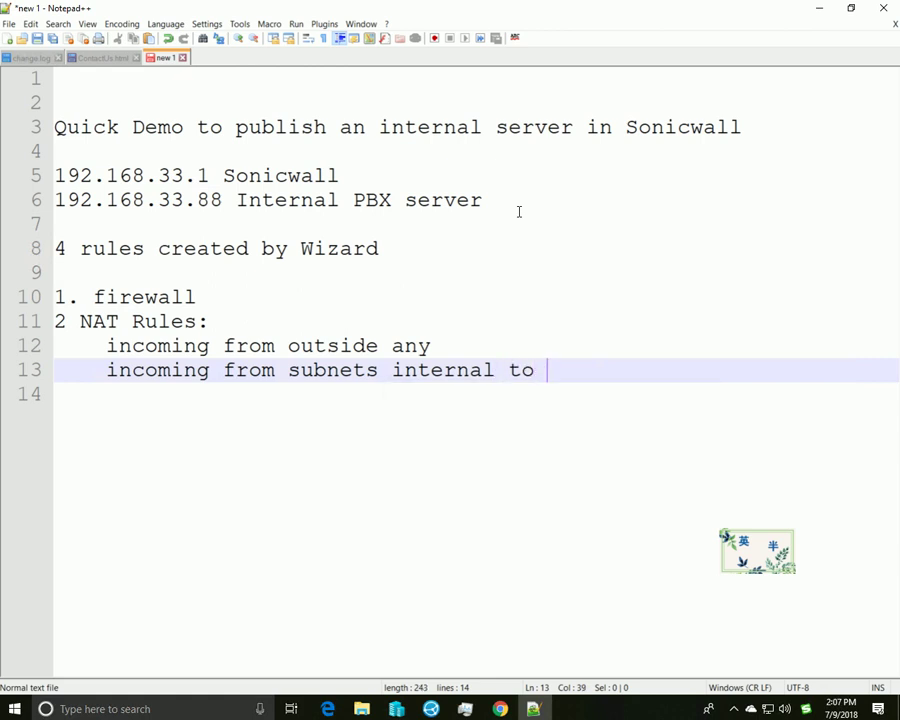
type("WAN port")
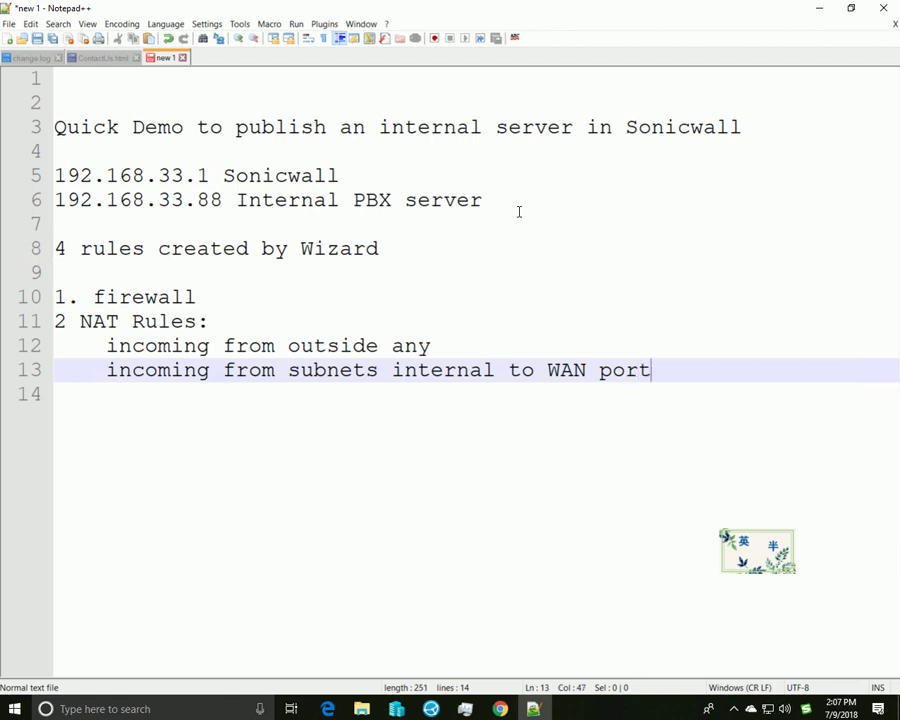
- Add a third indented NAT rule line reading "Outgong from pravite server to given WAN"
key("Return")
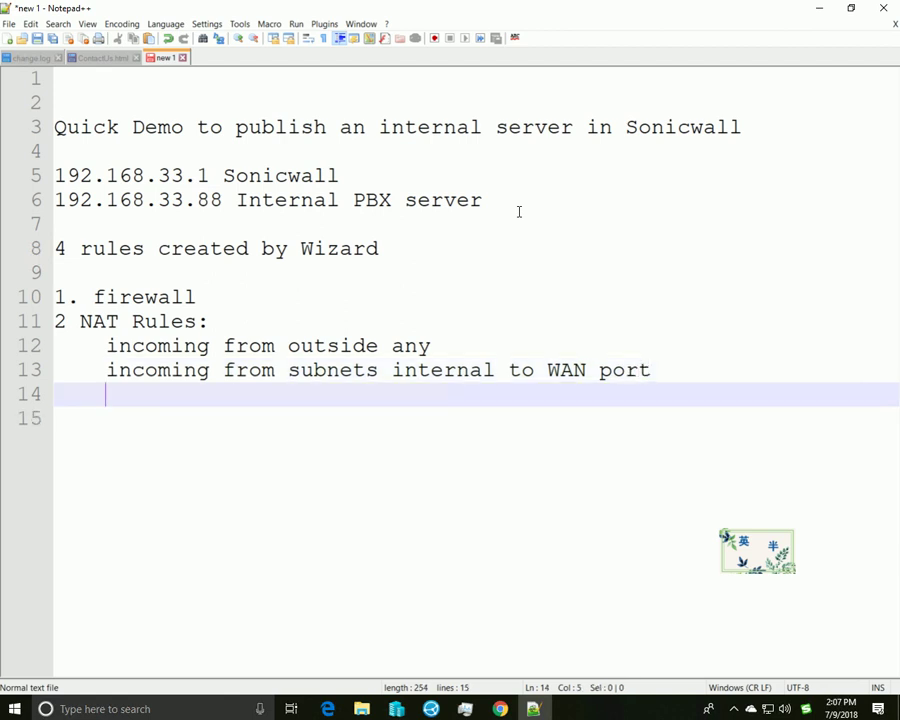
type("Outcon")
key("BackSpace")
key("BackSpace")
type("gong ")
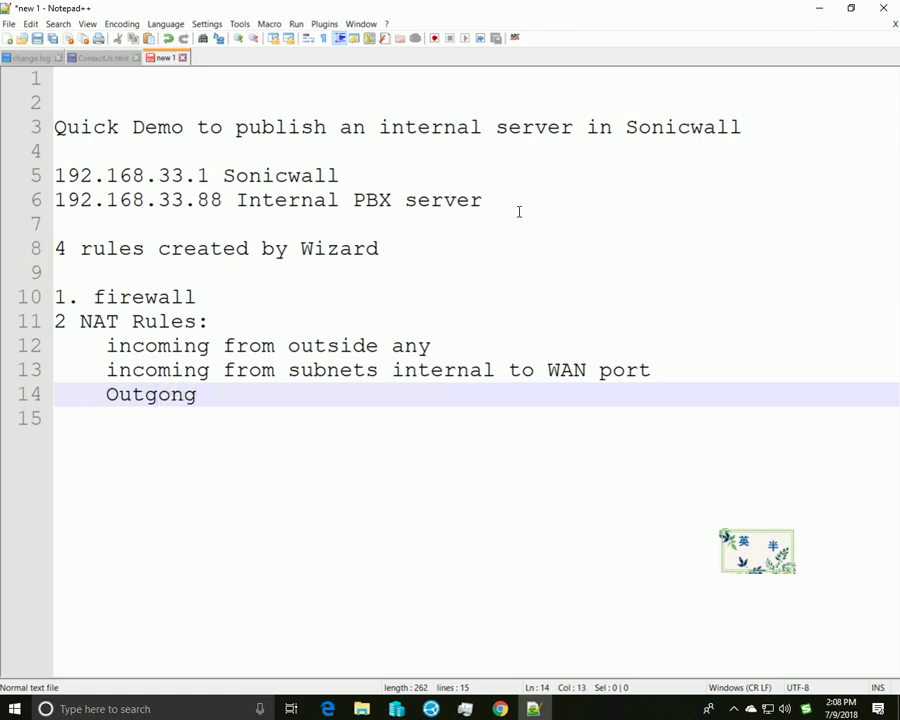
type("from pravi")
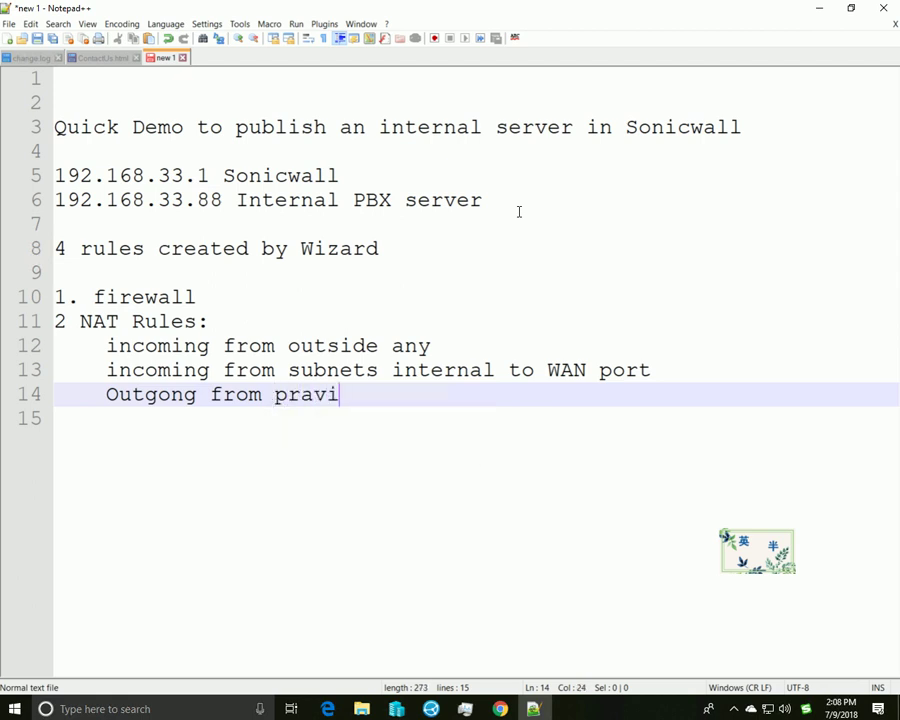
type("te server to ")
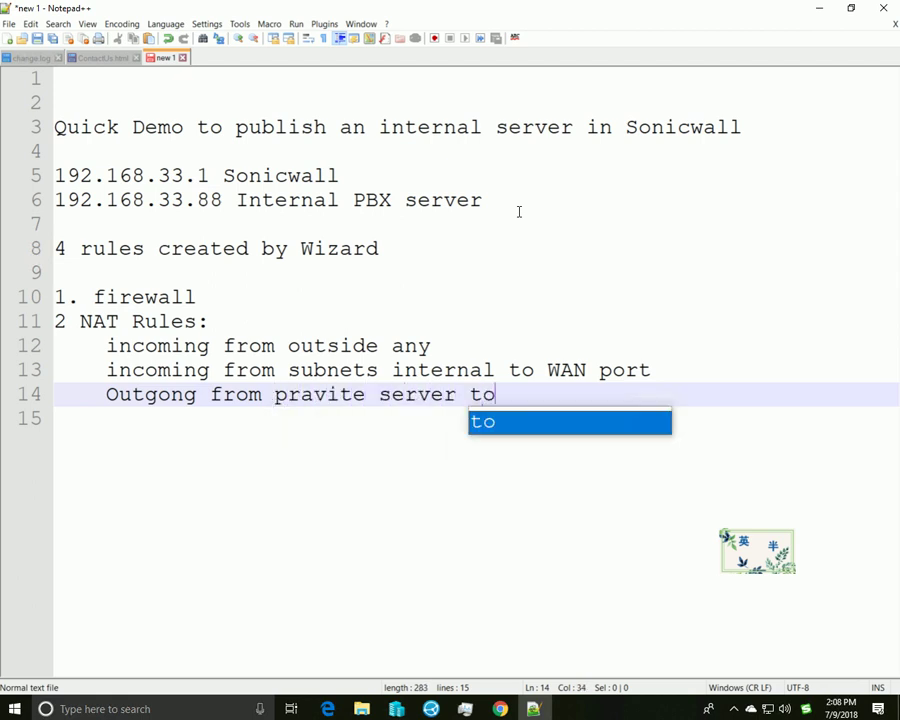
type("given ")
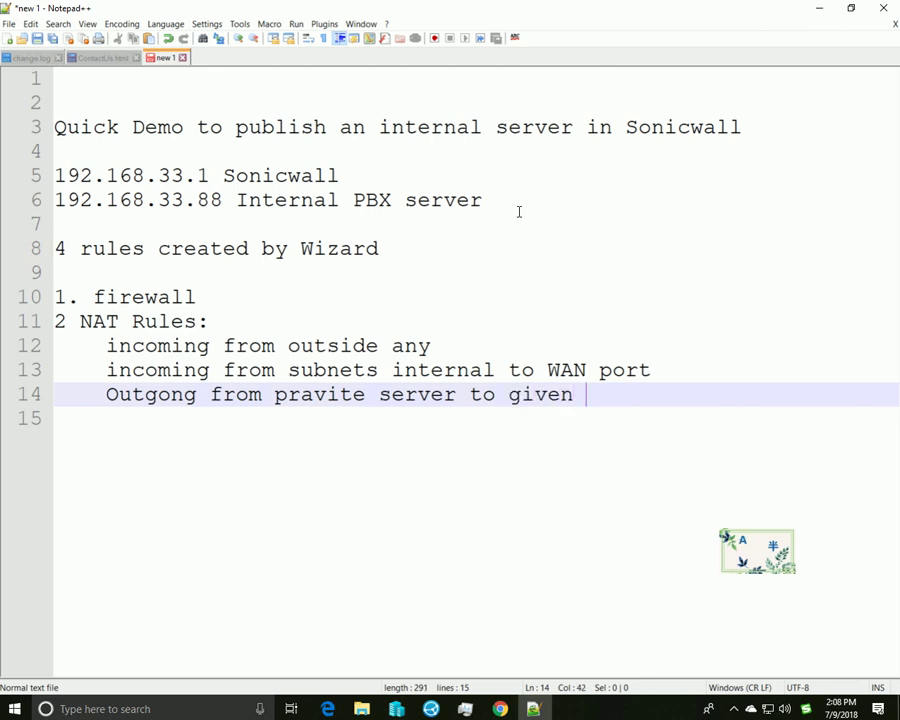
type("WAN")
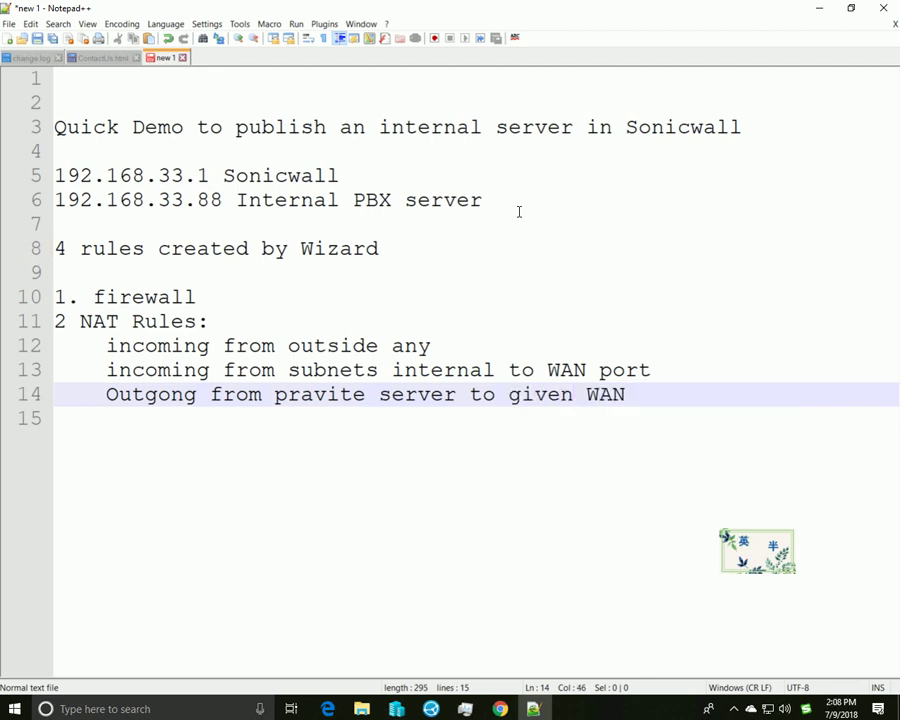
- Review the wizard rules heading and the firewall entry in the notes
left_click(127, 250)
left_click(393, 250)
key("shift+Left")
key("shift+Left")
key("shift+Left")
key("shift+Left")
key("shift+Left")
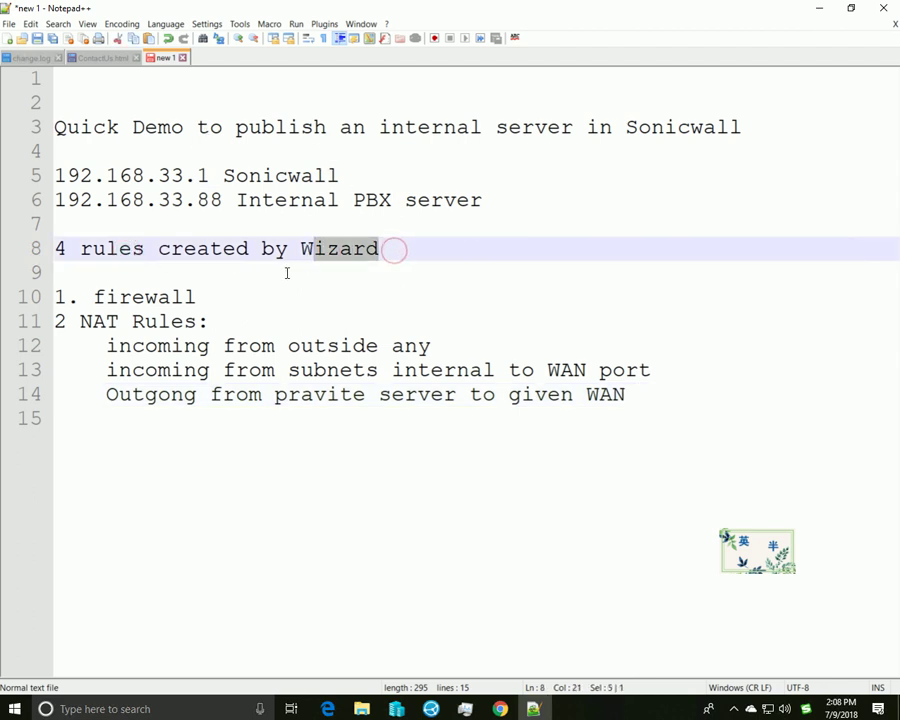
left_click(286, 272)
left_click_drag(93, 297, 172, 296)
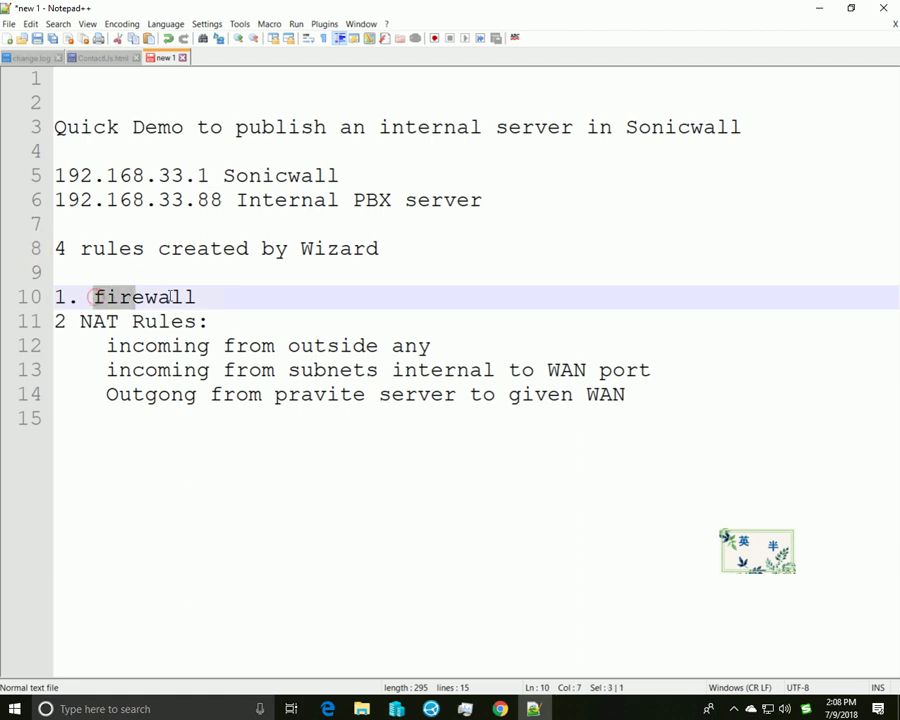
left_click(212, 297)
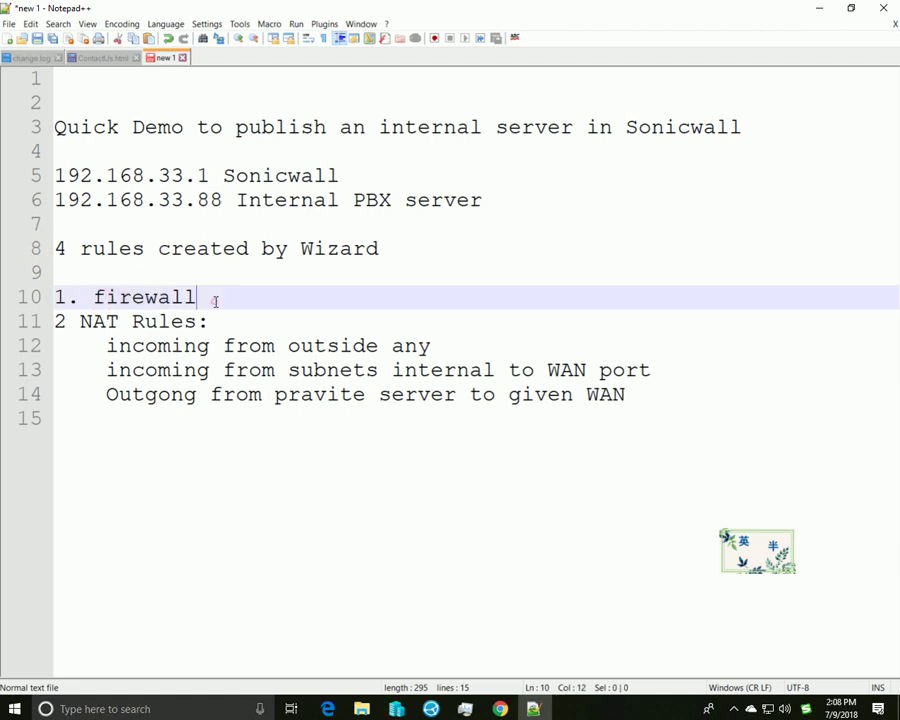
- Extend the firewall entry in the notes with the text "incoming from outside any"
left_click(94, 297)
left_click(205, 297)
type("incom")
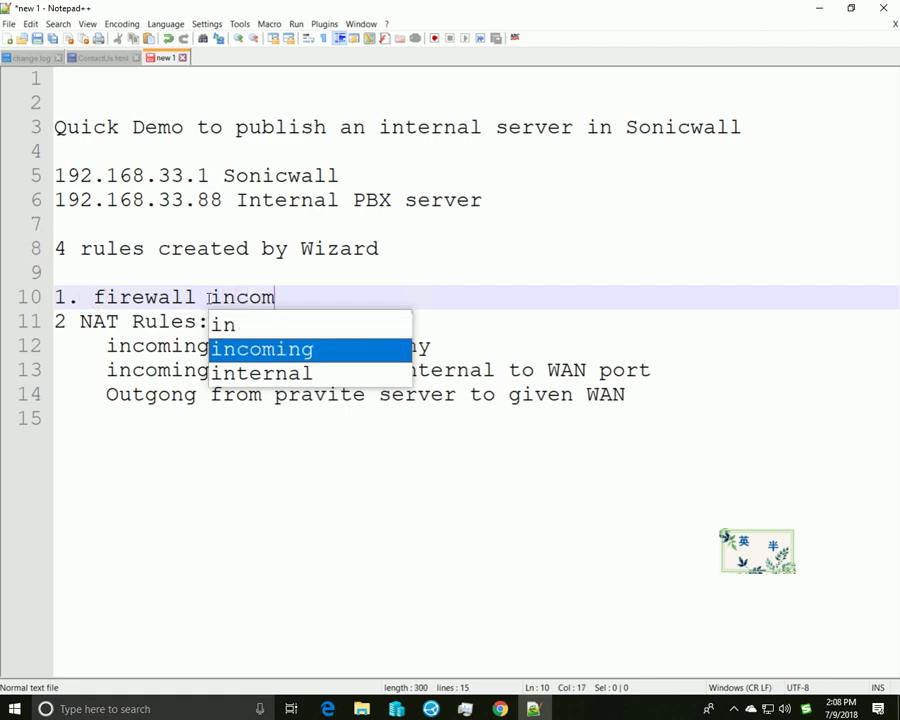
type("ing from out")
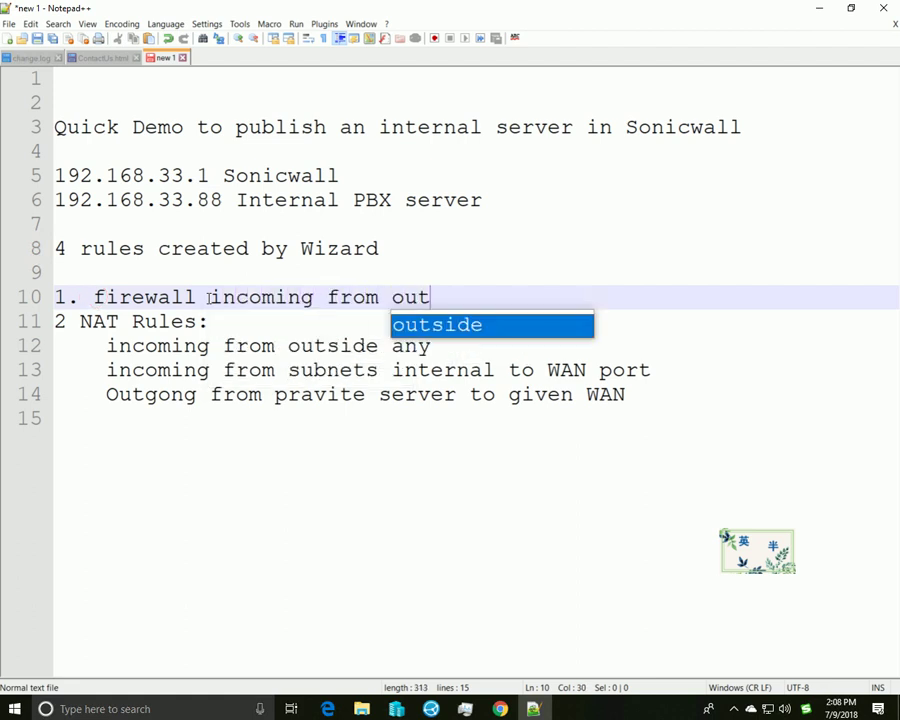
type("side any")
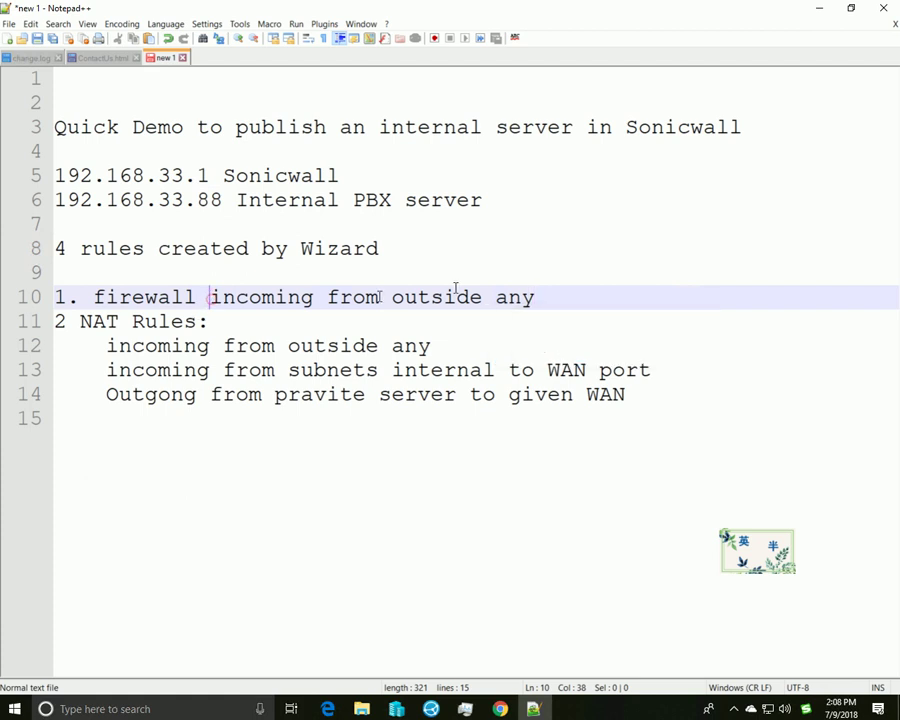
- Review the source wording of the firewall entry and the three indented NAT rule lines
left_click_drag(211, 297, 474, 297)
left_click(571, 288)
left_click_drag(213, 293, 434, 297)
left_click(552, 299)
left_click(108, 347)
double_click(108, 347)
left_click(379, 347)
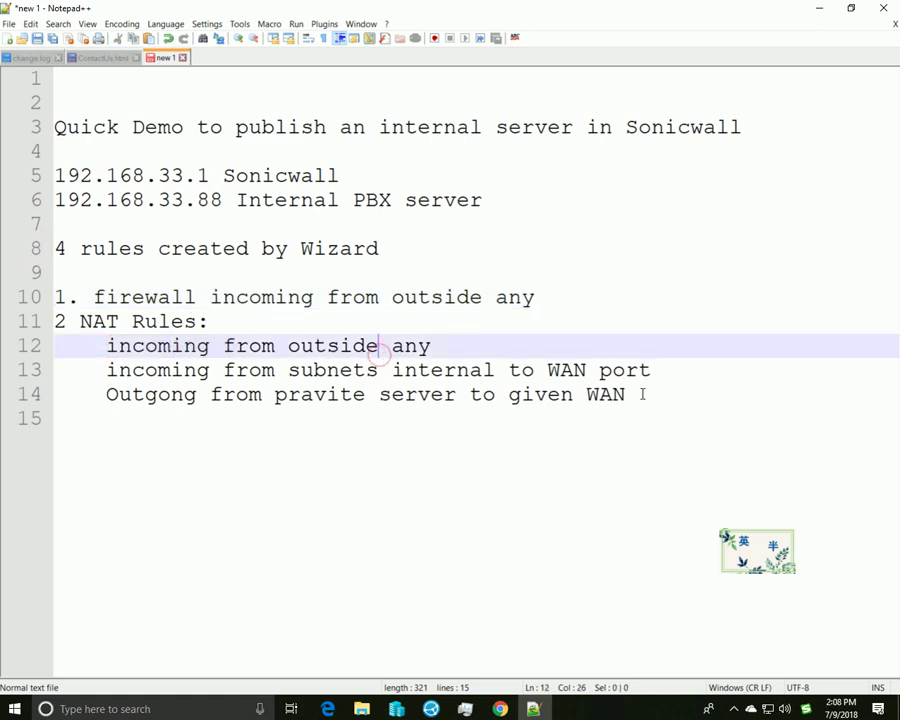
left_click_drag(645, 394, 143, 347)
left_click(113, 347)
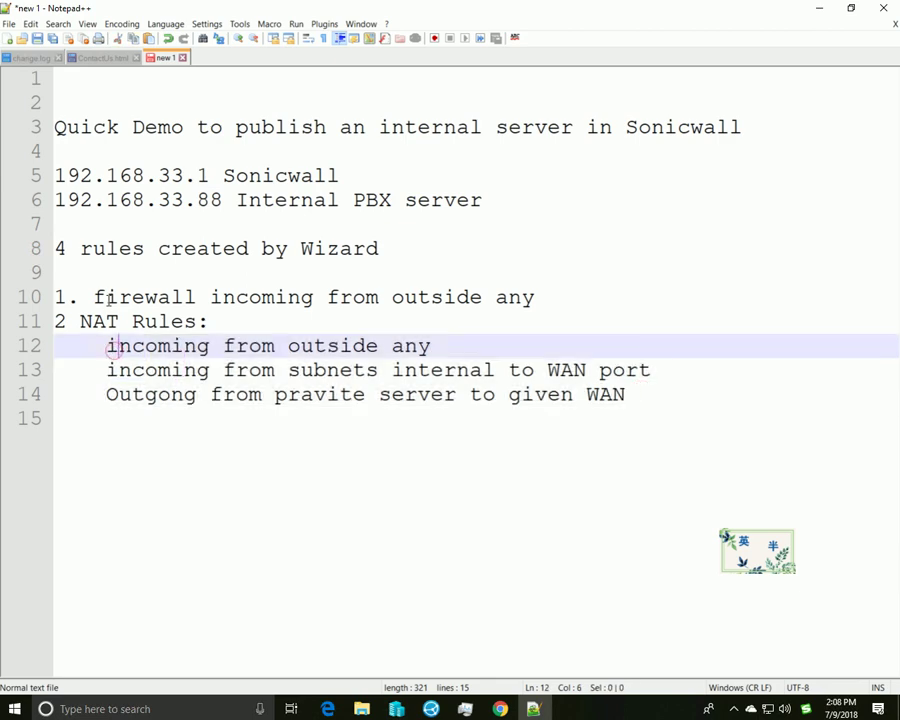
left_click(339, 369)
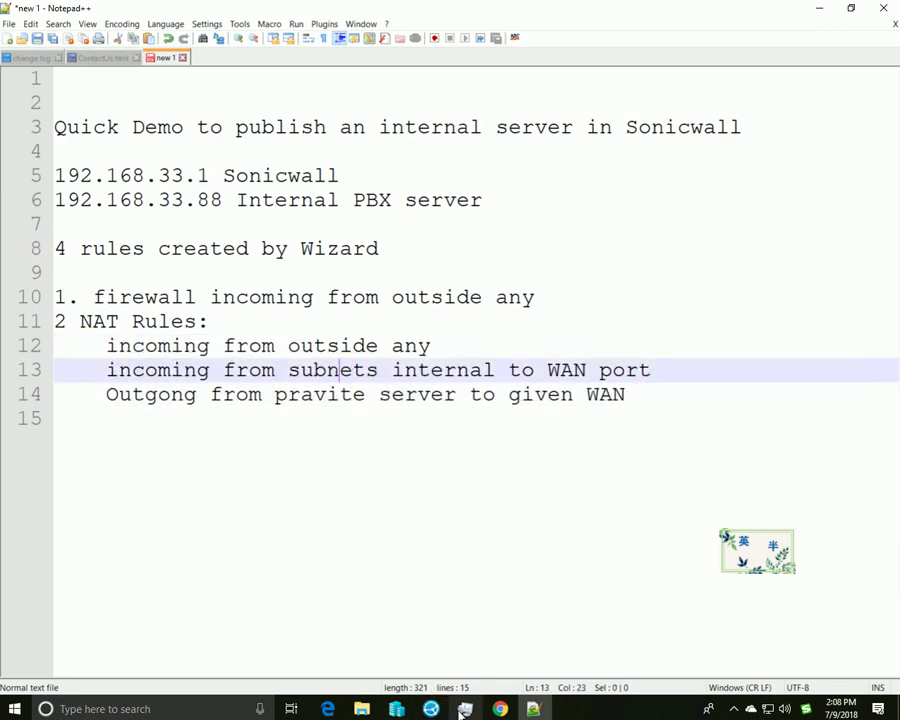
- Switch to the SonicWall administration page in Chrome, open the address objects, and copy the object name "pbx-internal Private"
left_click(499, 708)
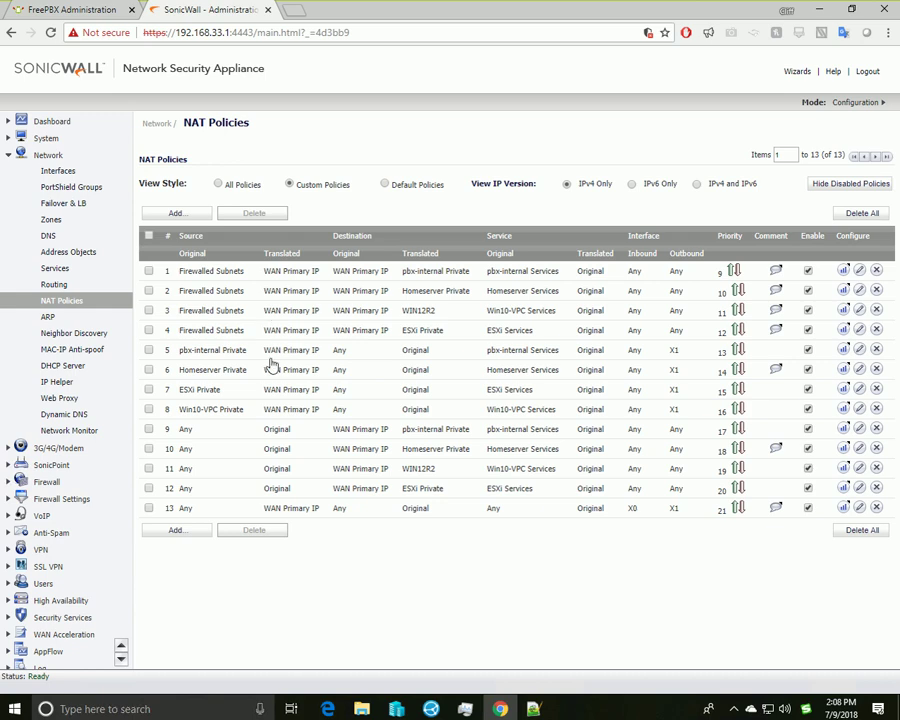
left_click(72, 252)
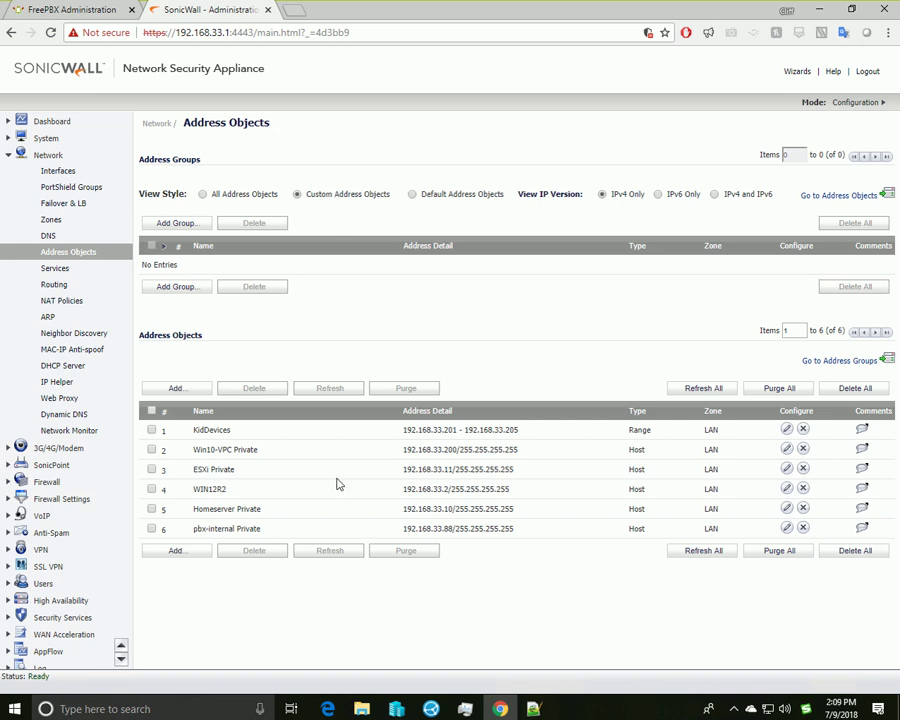
double_click(253, 527)
left_click(432, 535)
left_click_drag(267, 536, 196, 537)
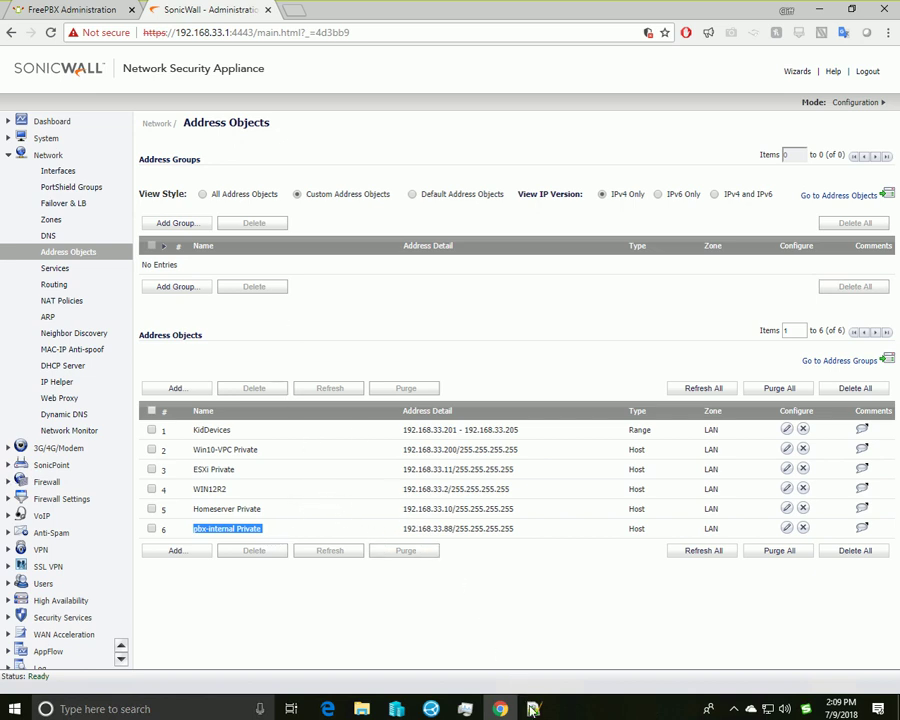
- Switch back to the Notepad++ notes and add the heading "Objects:" below the NAT rules, separated by a blank line
key("alt+Tab")
left_click(647, 402)
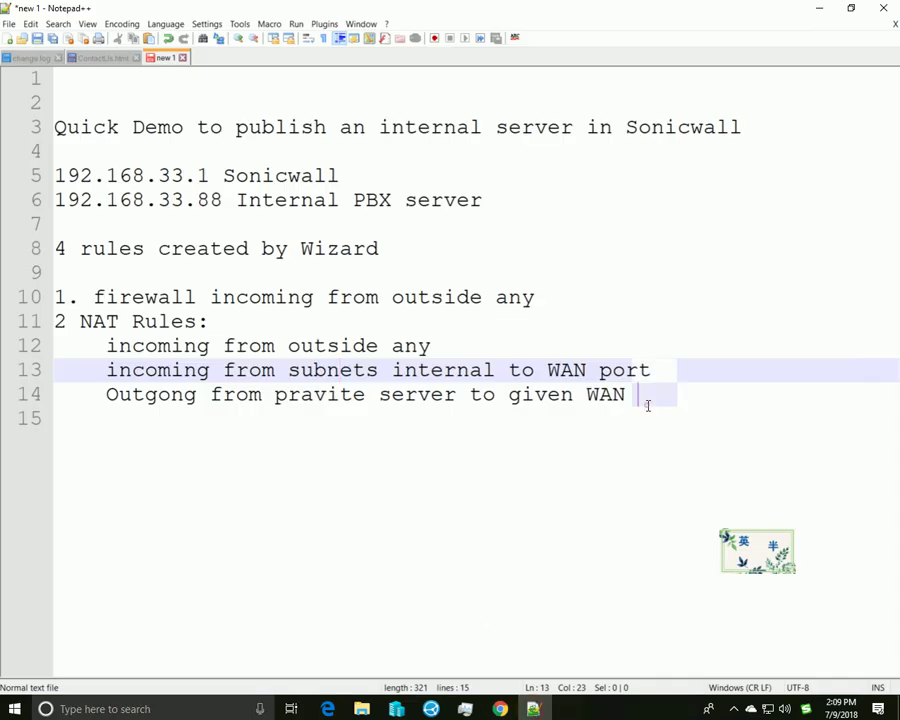
key("Return")
key("Return")
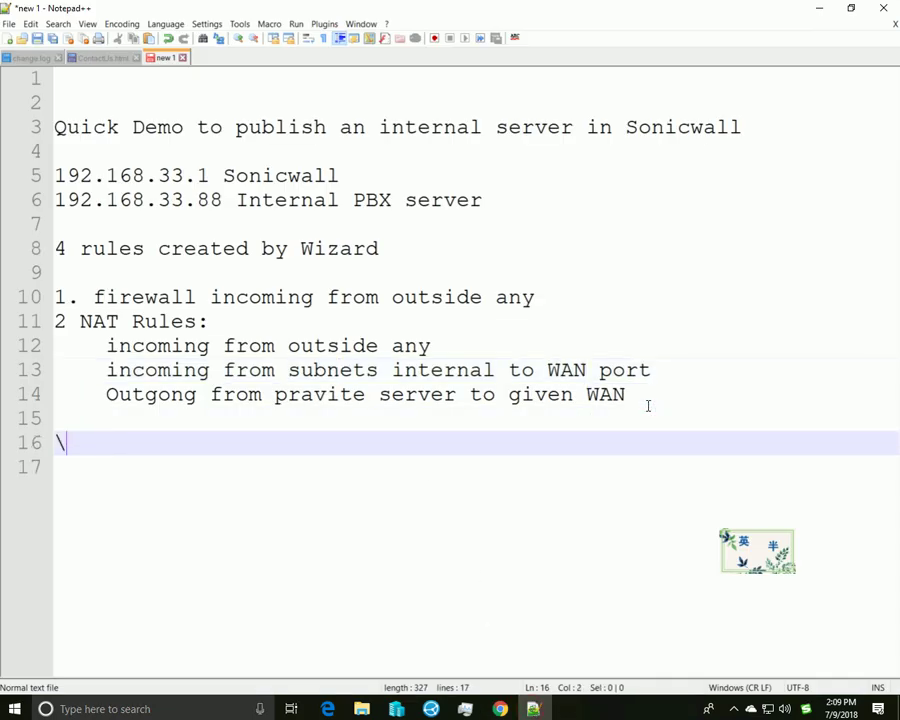
key("BackSpace")
type("Obje")
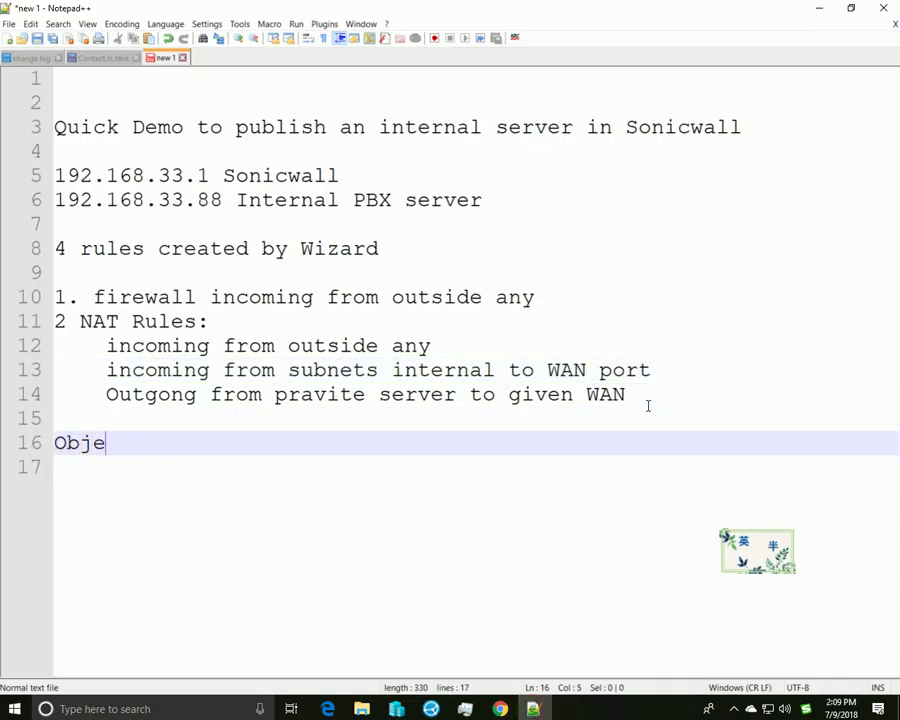
type("xts:")
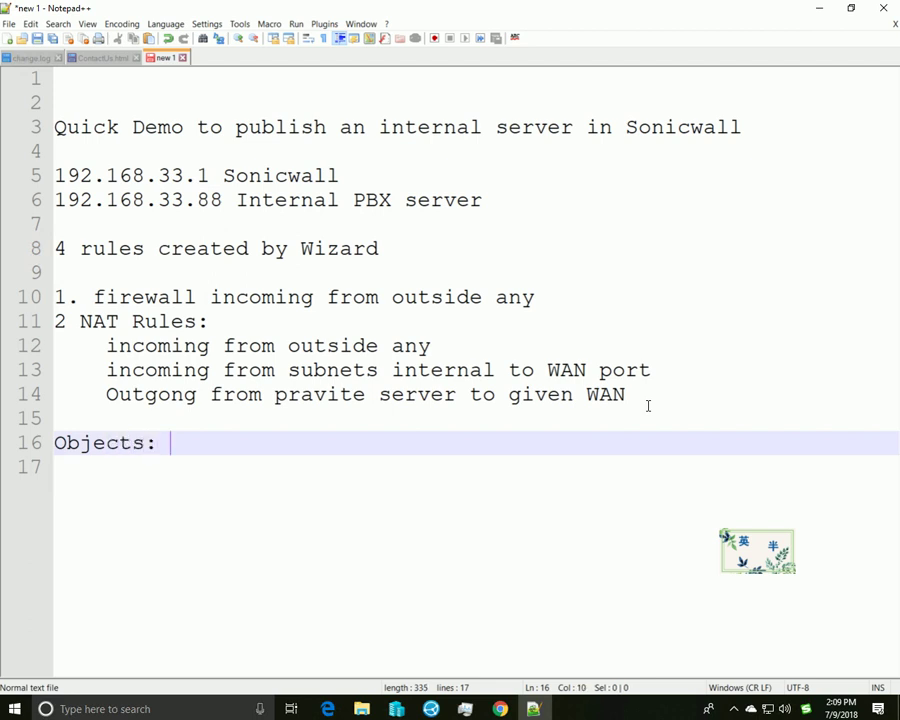
- Add the indented item "1. server address pbx-internal Private" under the Objects heading
key("Return")
key("Tab")
type("1. ")
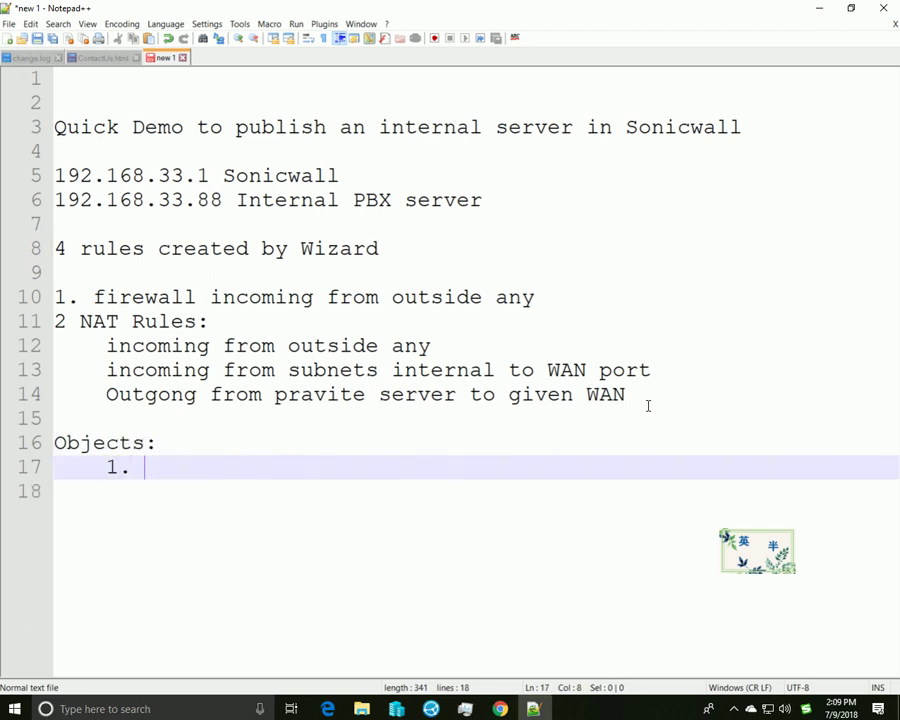
type("server ")
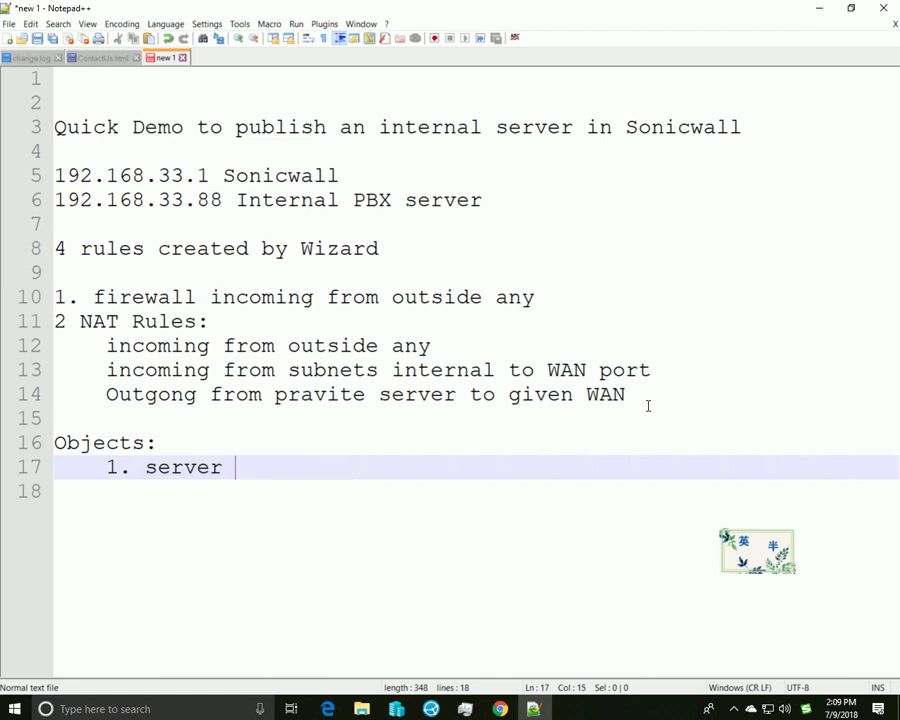
type("address ")
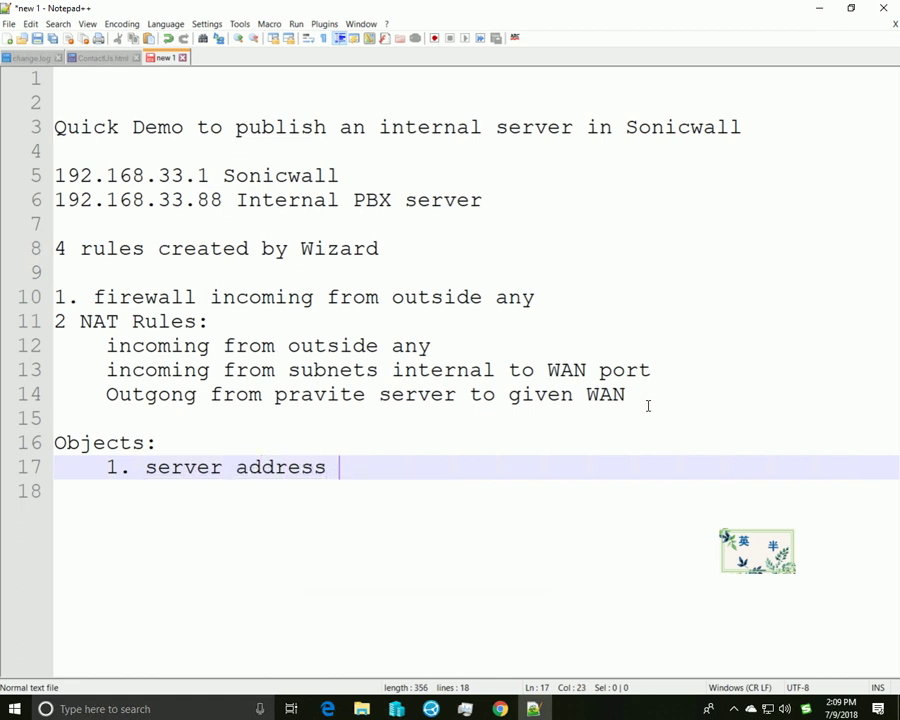
type("pbx-internal Private")
- Add the second indented item "2. Service group and service" to the Objects list
key("Return")
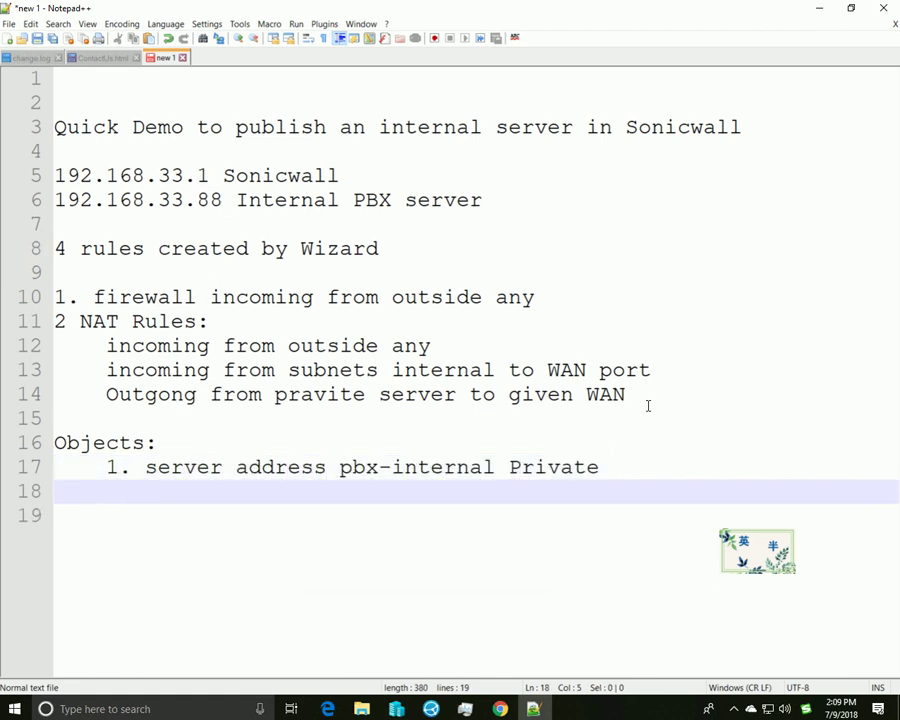
type("2. Service g")
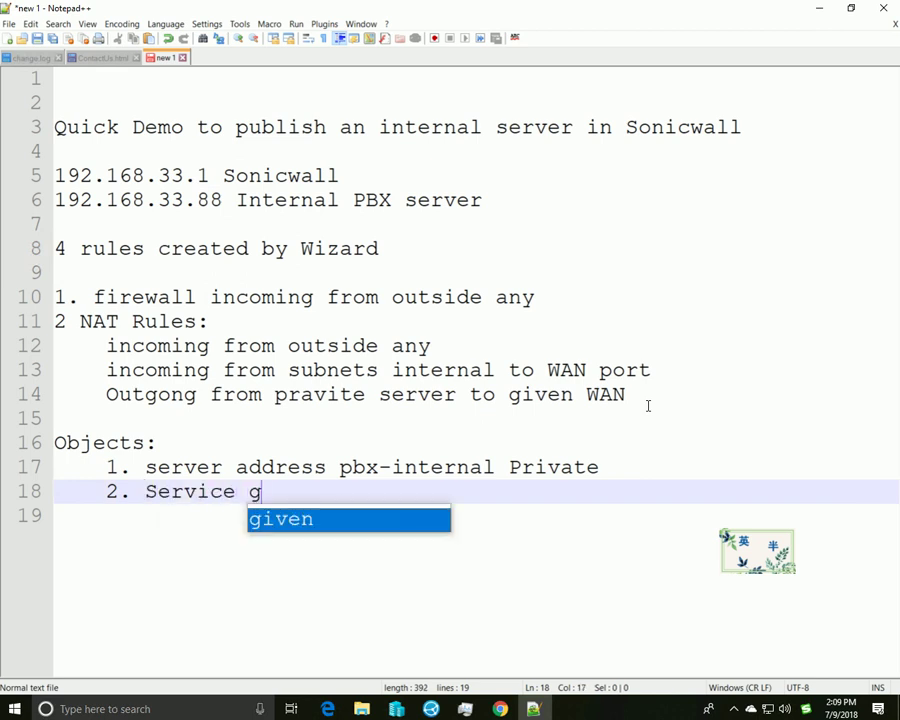
type("roup and service")
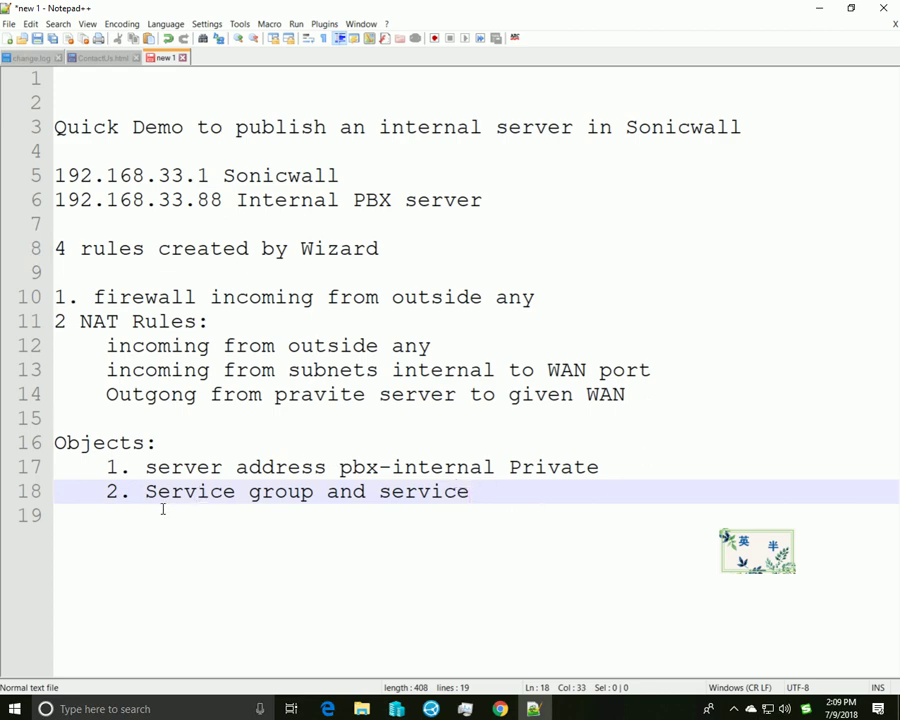
- Switch to the SonicWall administration page, open the network services, and examine the PBX-SIP service and the pbx-internal Services group
left_click_drag(145, 491, 288, 491)
left_click(494, 506)
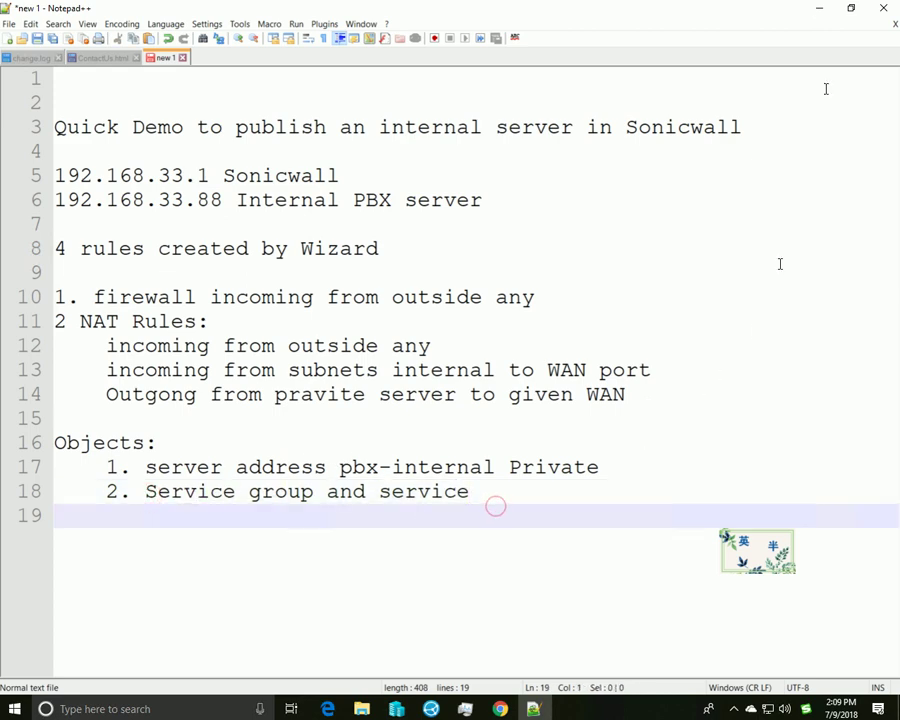
left_click(820, 10)
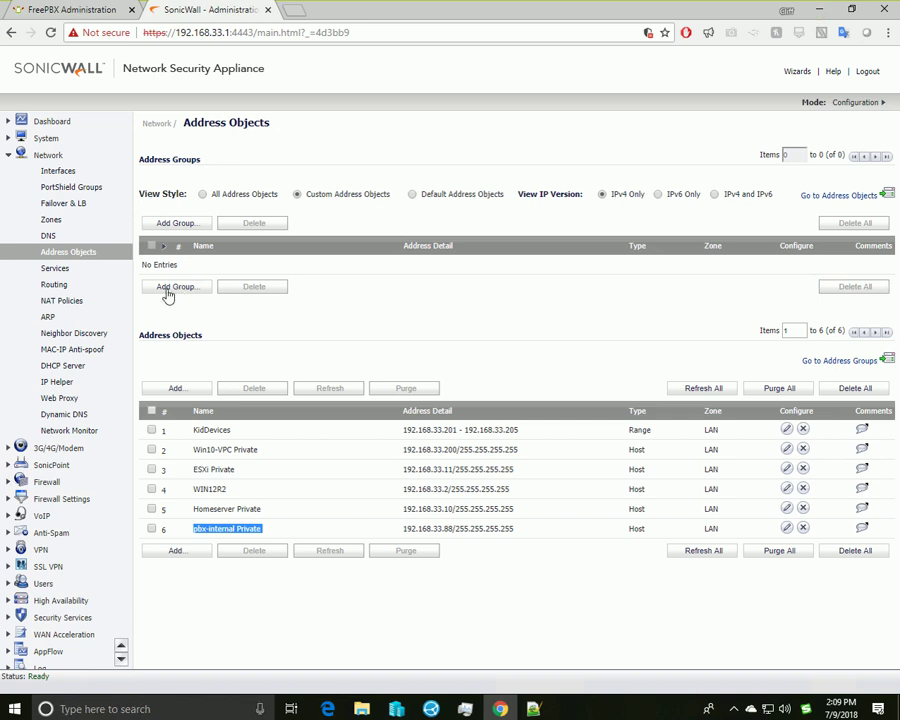
left_click(55, 269)
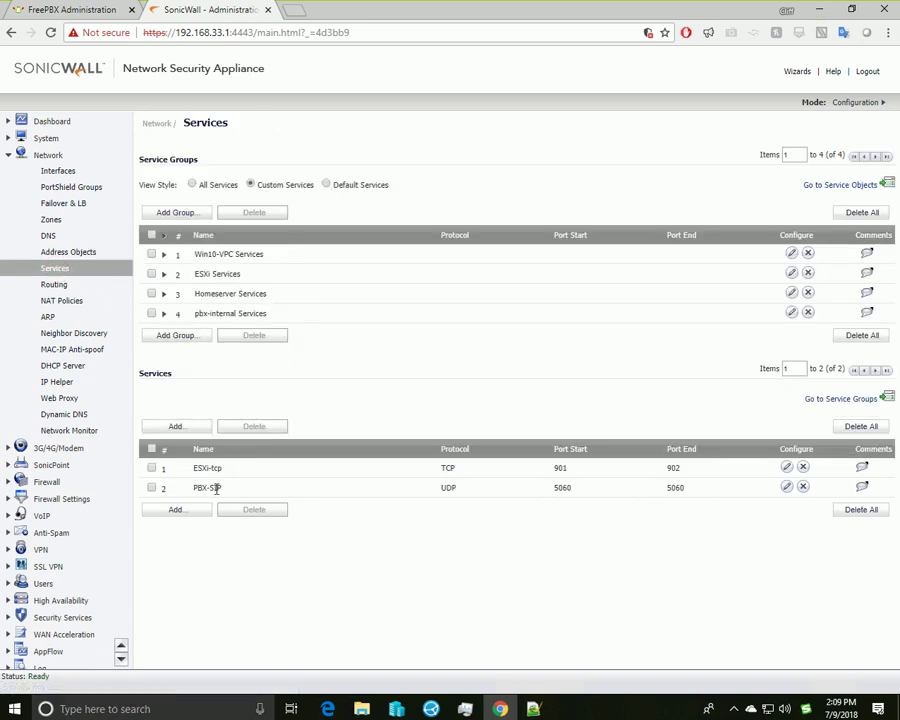
left_click_drag(194, 487, 493, 500)
left_click_drag(209, 488, 362, 494)
left_click(474, 488)
left_click_drag(211, 313, 320, 318)
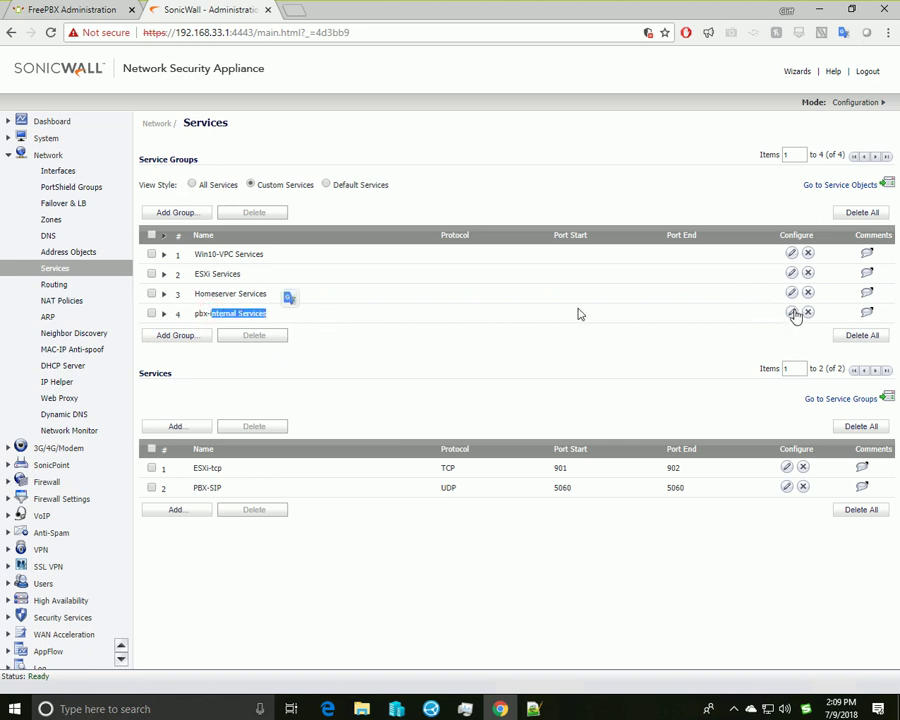
left_click(672, 317)
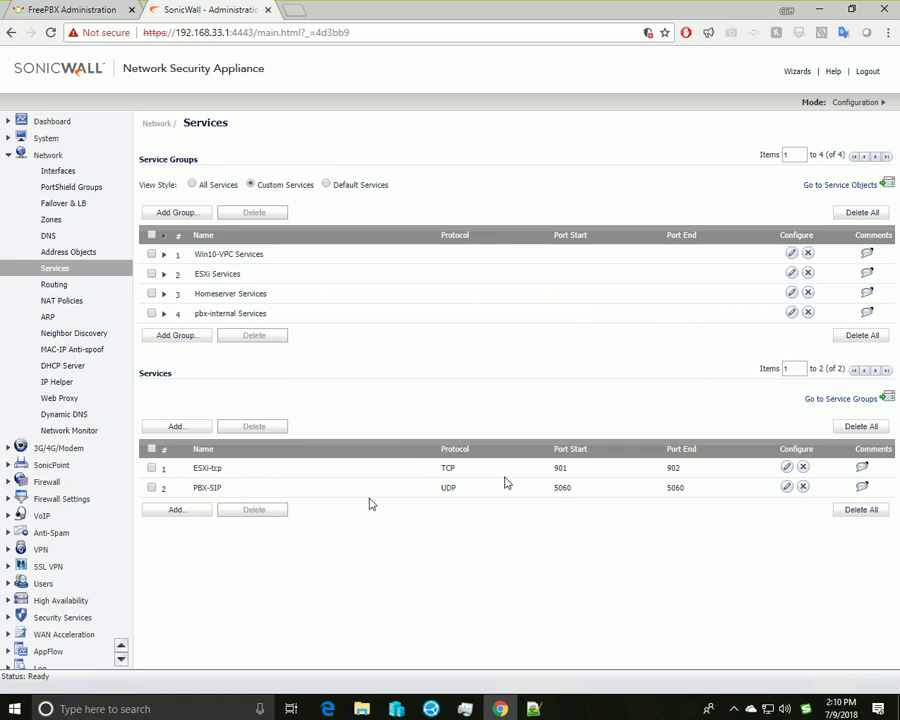
- Return to the Notepad++ notes and review the wizard-created firewall rule, NAT rules and objects listed there
left_click(532, 710)
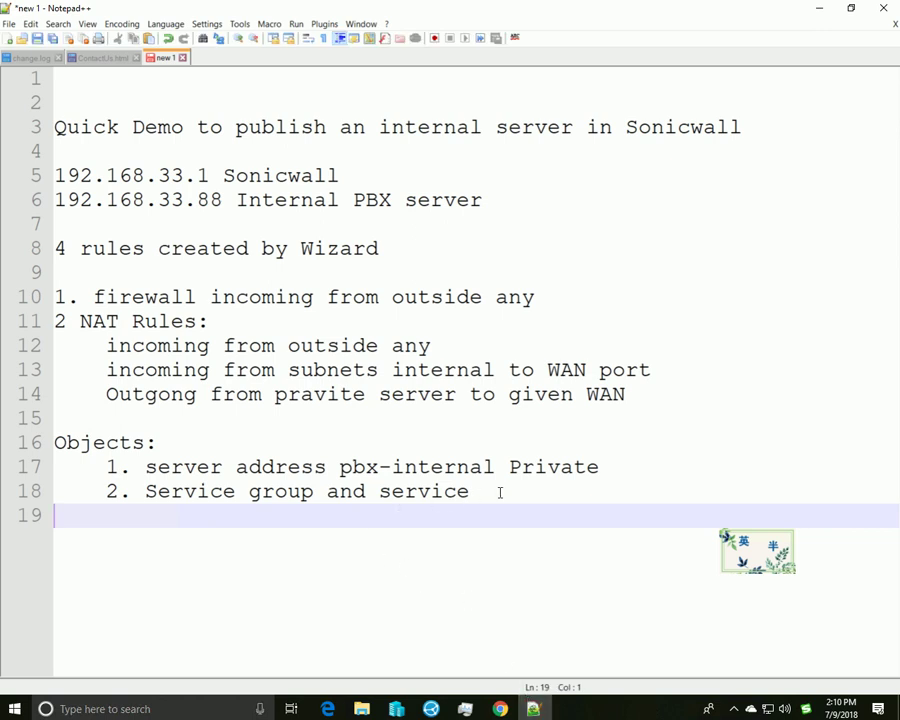
left_click(500, 492)
left_click(314, 490)
left_click(546, 500)
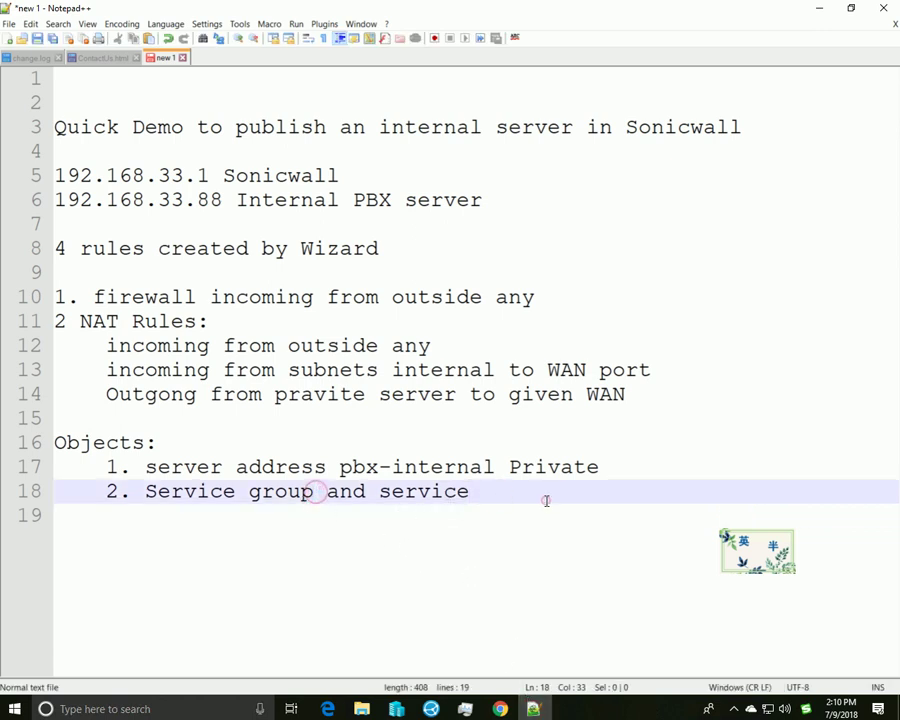
left_click_drag(296, 249, 427, 256)
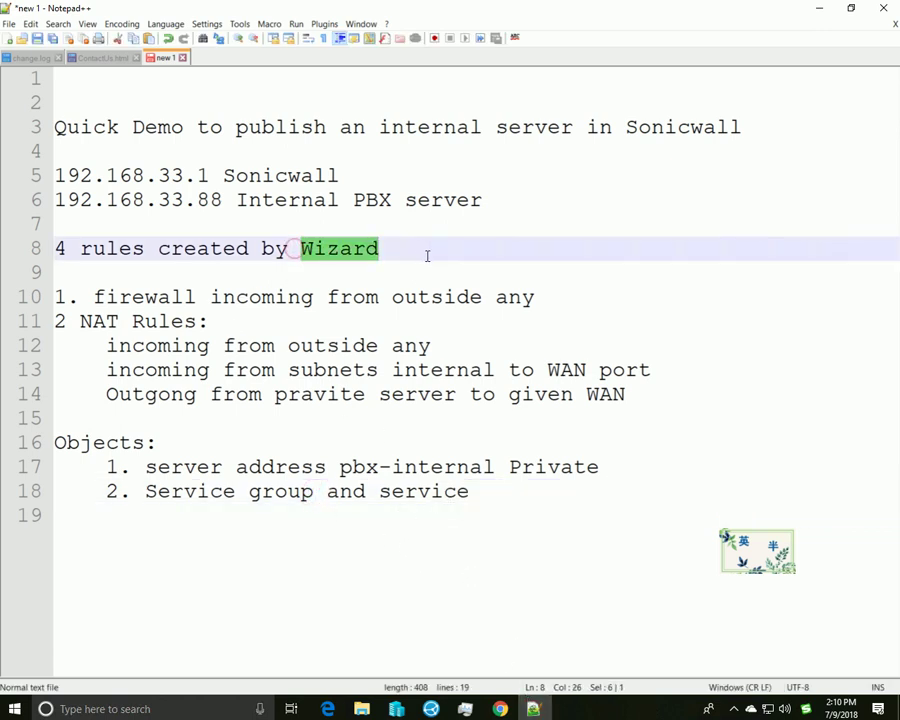
left_click(193, 296)
key("Up")
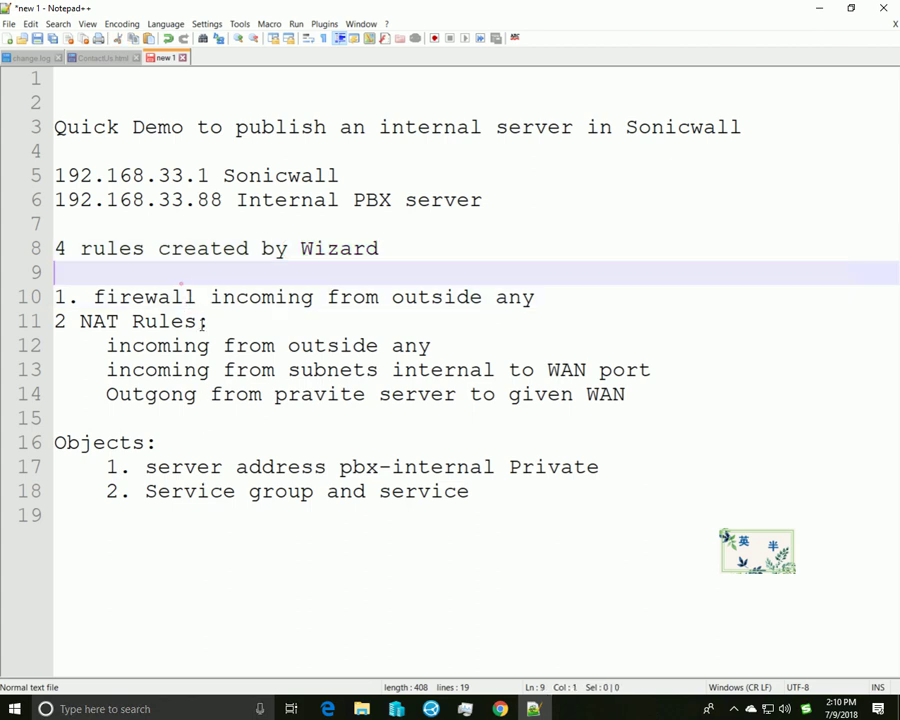
left_click_drag(180, 282, 360, 506)
left_click(360, 504)
left_click(477, 491)
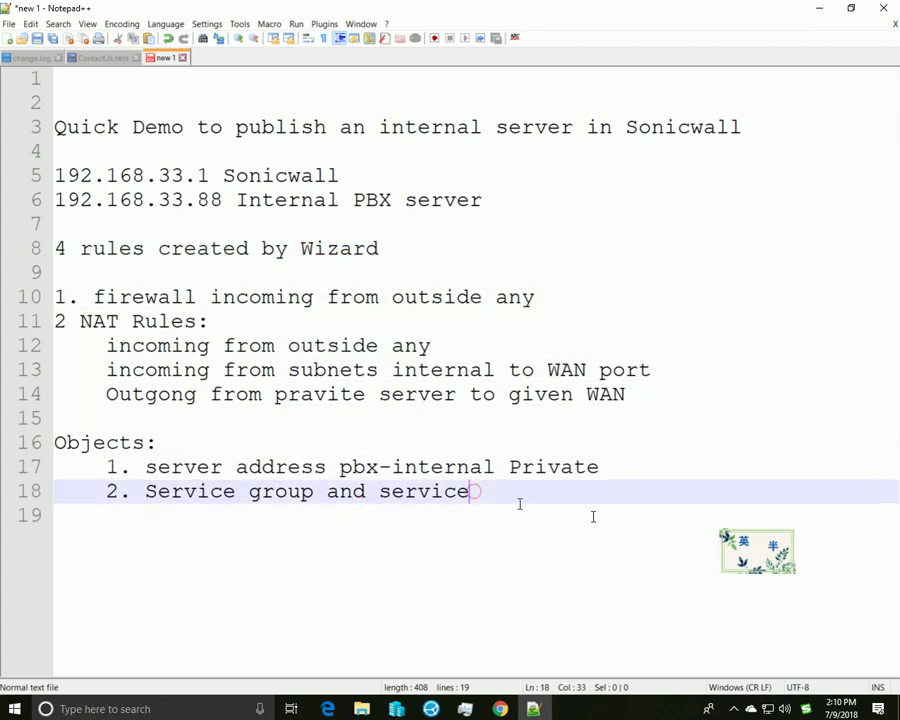